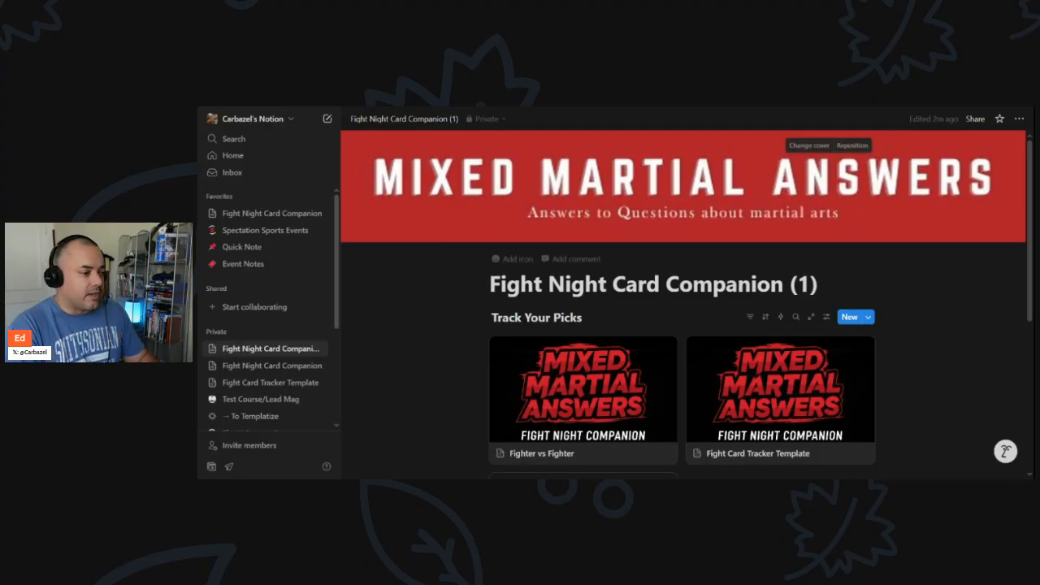
- Open the Fighter vs Fighter page and replace the event name placeholder in its heading with UFC 319
scroll(682, 301, down, 1)
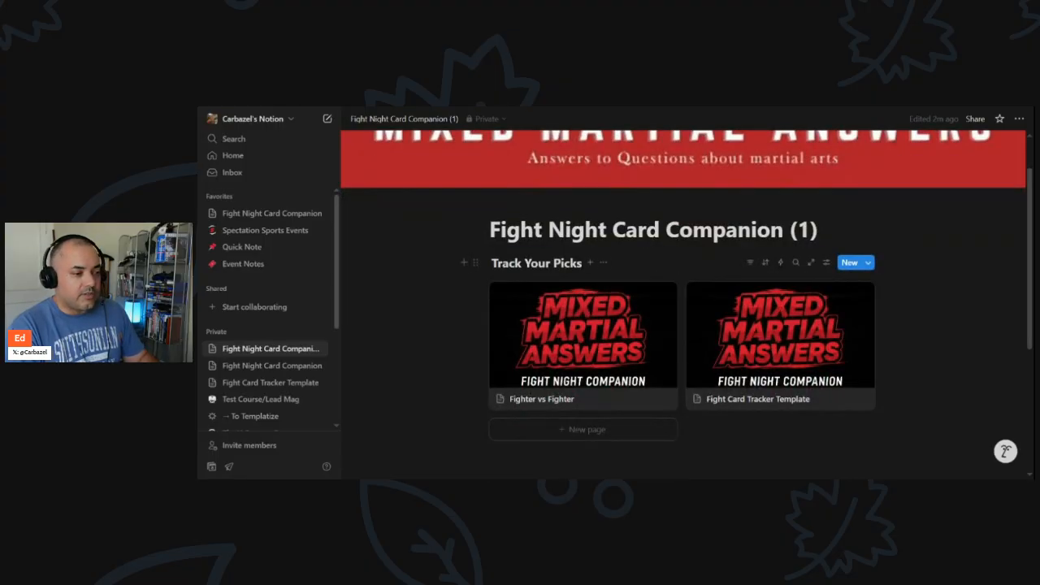
scroll(622, 269, down, 1)
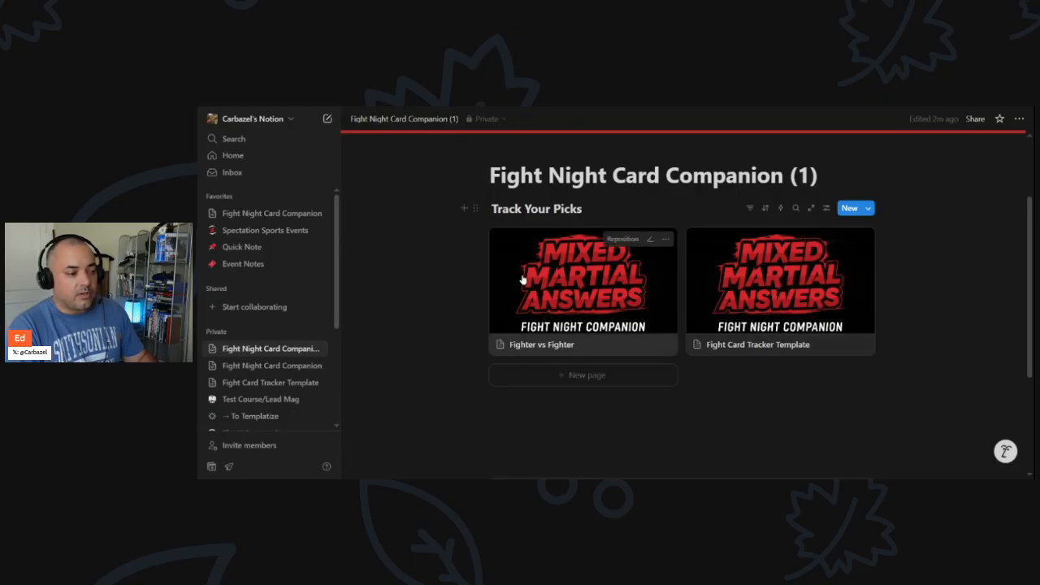
click(585, 289)
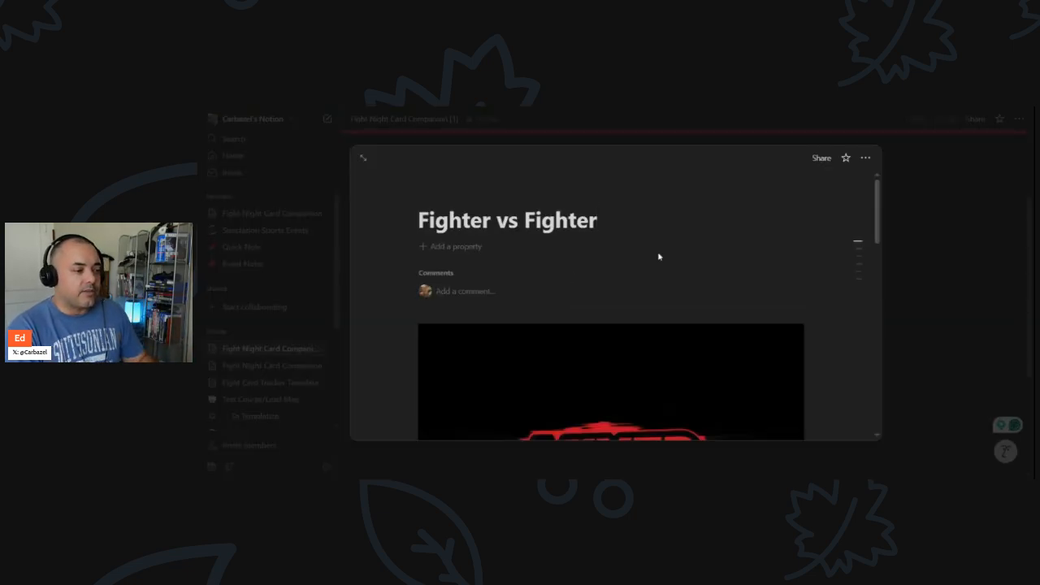
scroll(655, 248, down, 5)
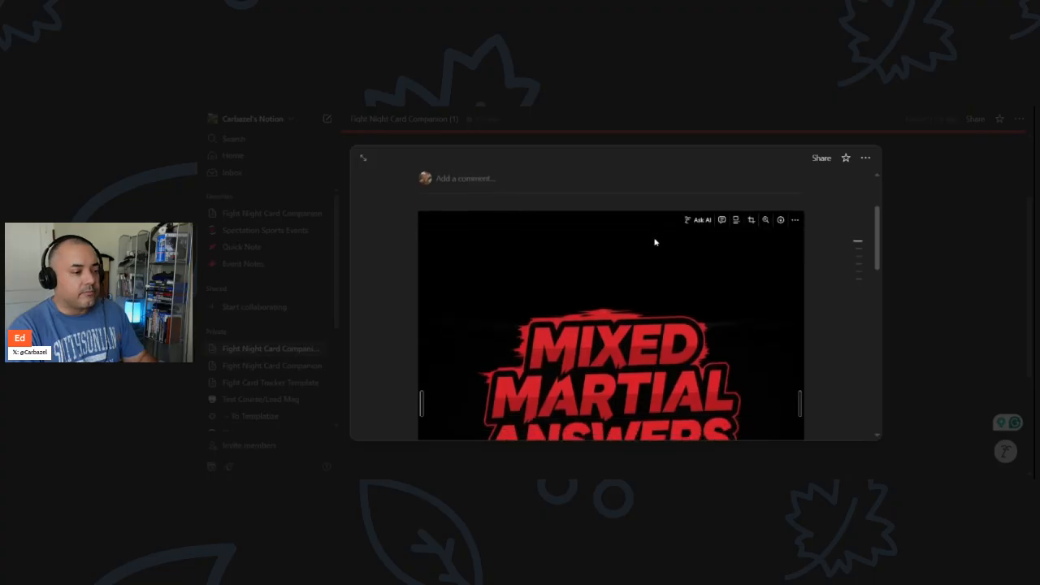
scroll(655, 242, down, 5)
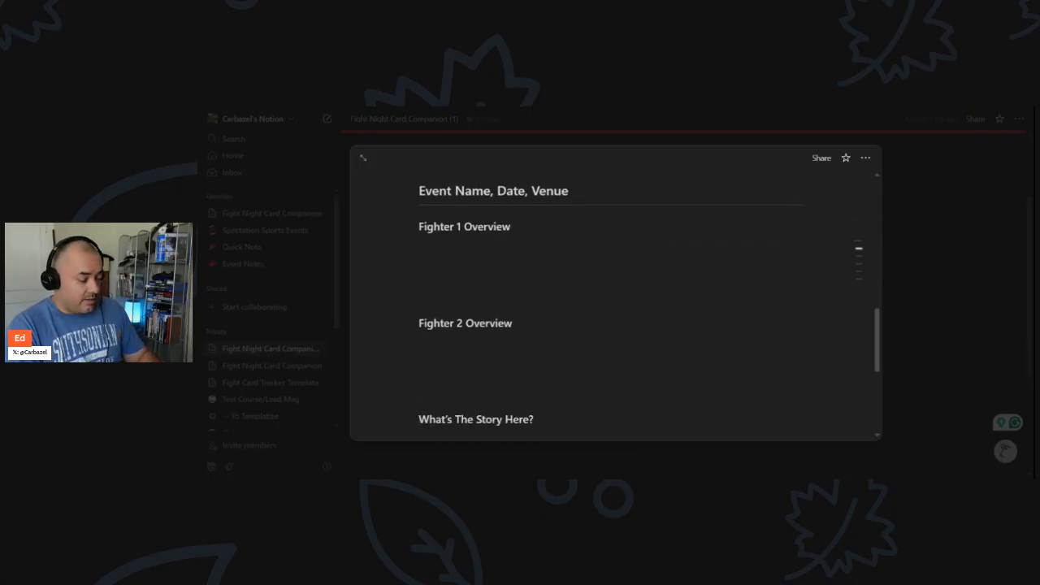
scroll(620, 244, up, 2)
drag(490, 299, 419, 299)
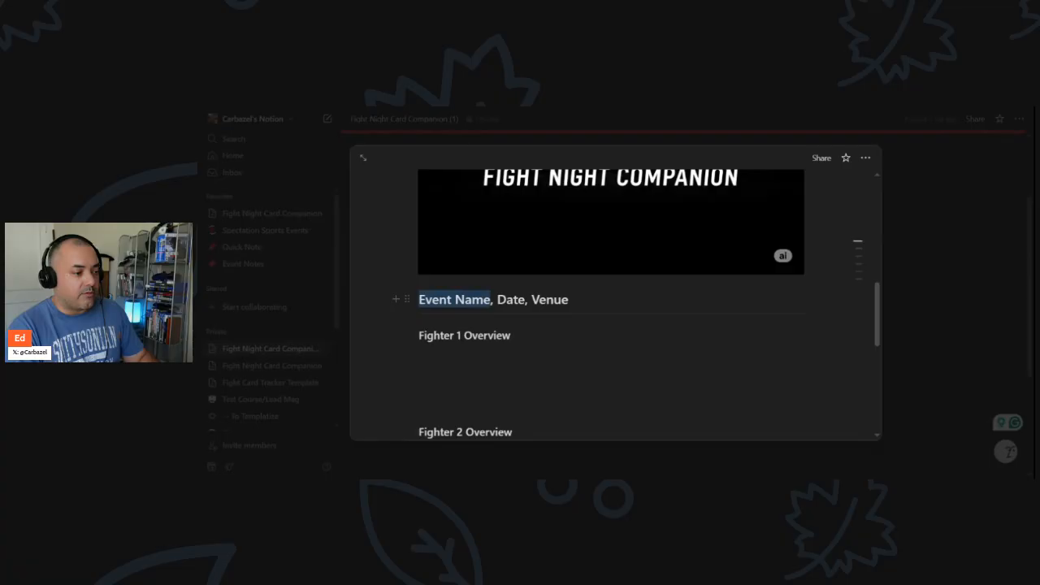
text(UFC )
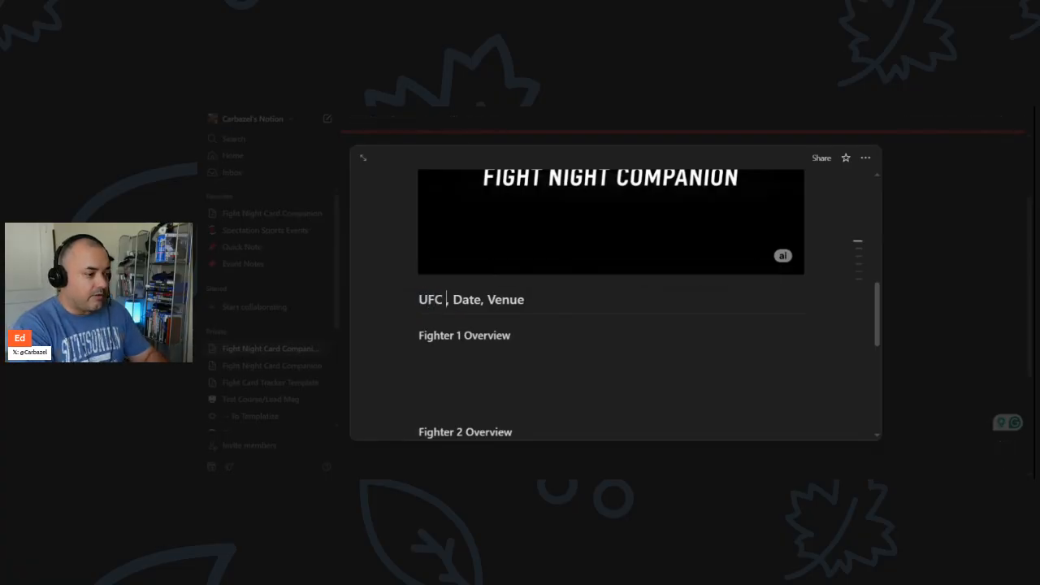
text(319)
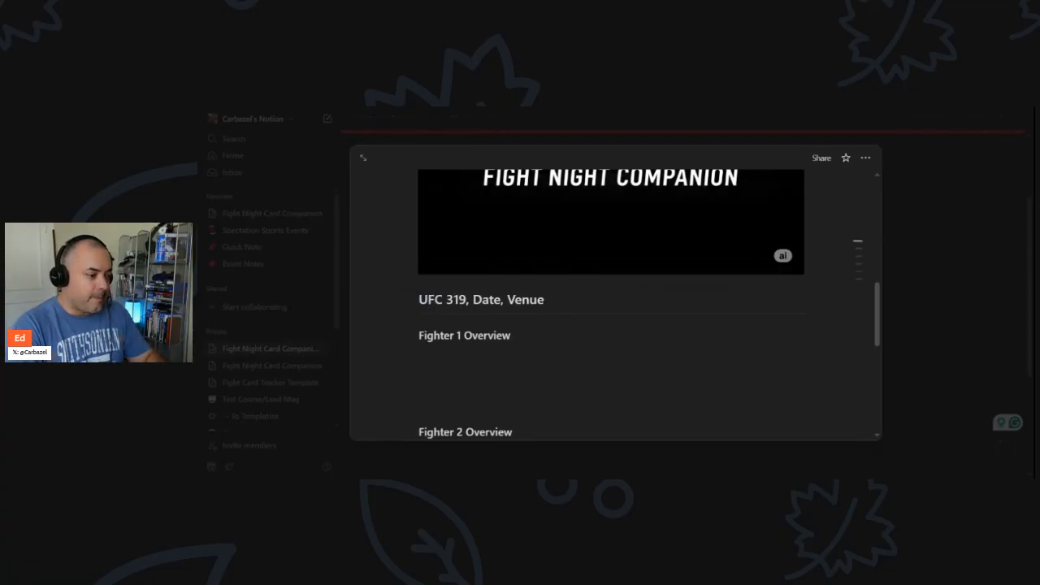
- Replace the date and venue placeholders in the event heading with 8/16 and United Center
drag(502, 299, 473, 299)
text(8/16)
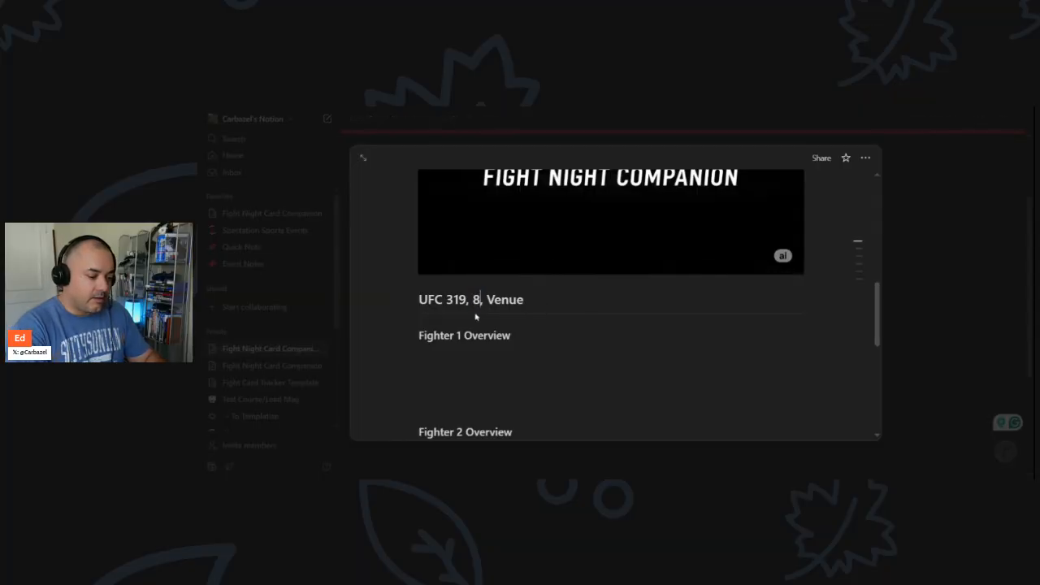
drag(542, 299, 504, 299)
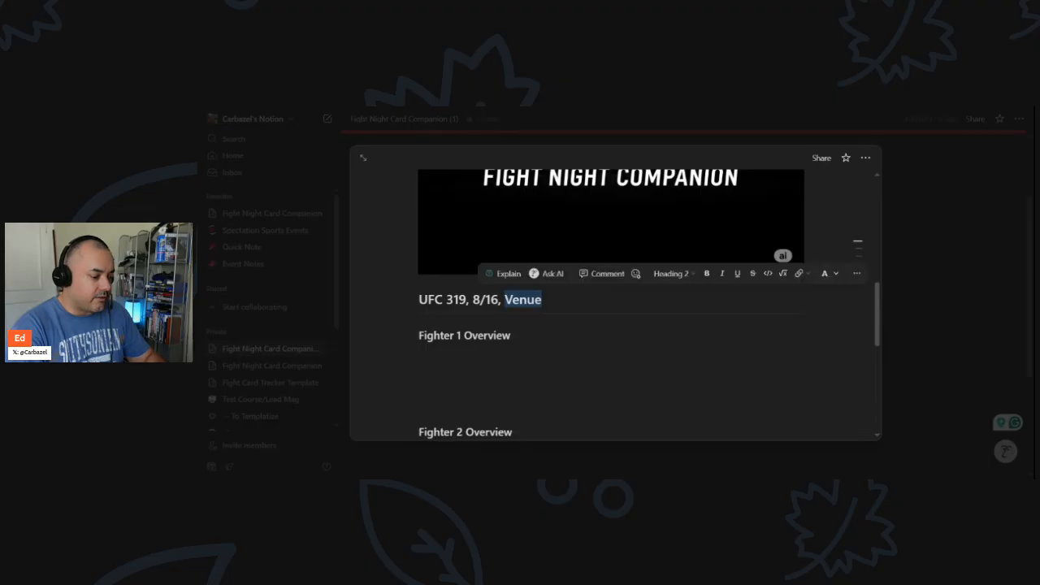
text(Unti)
key(BackSpace)
key(BackSpace)
text(ited Center)
- Replace the Fighter 1 Overview heading with Dricus du Plessis and add the note "Current champ ...." beneath it
scroll(531, 239, down, 1)
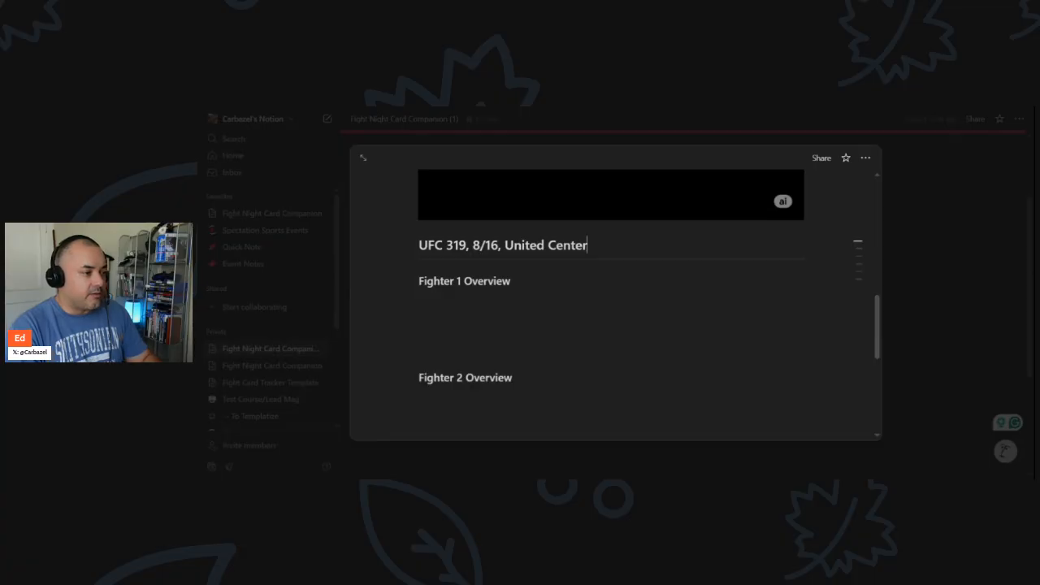
drag(512, 281, 418, 281)
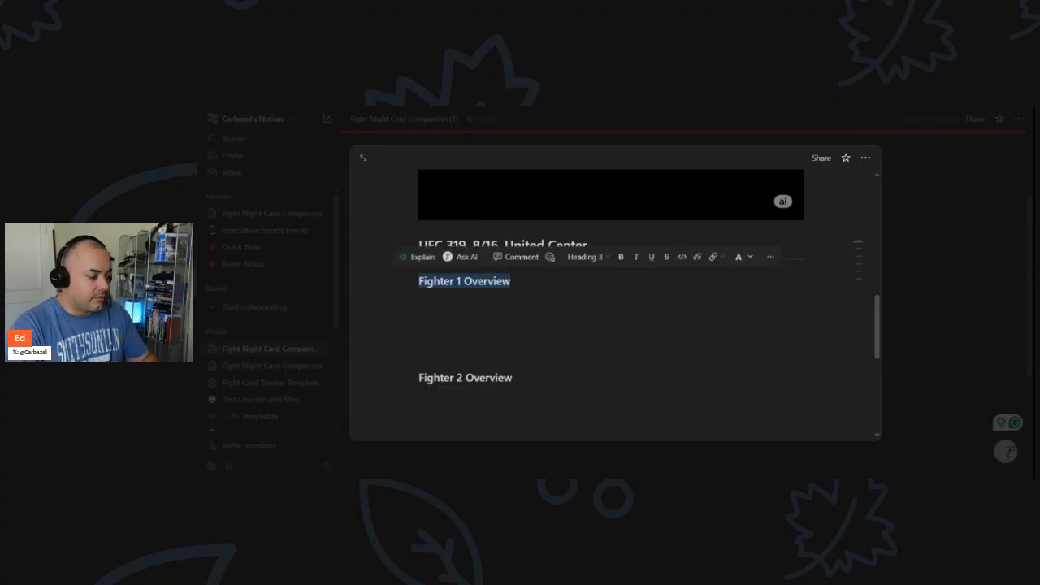
text(Dricus du Plessis)
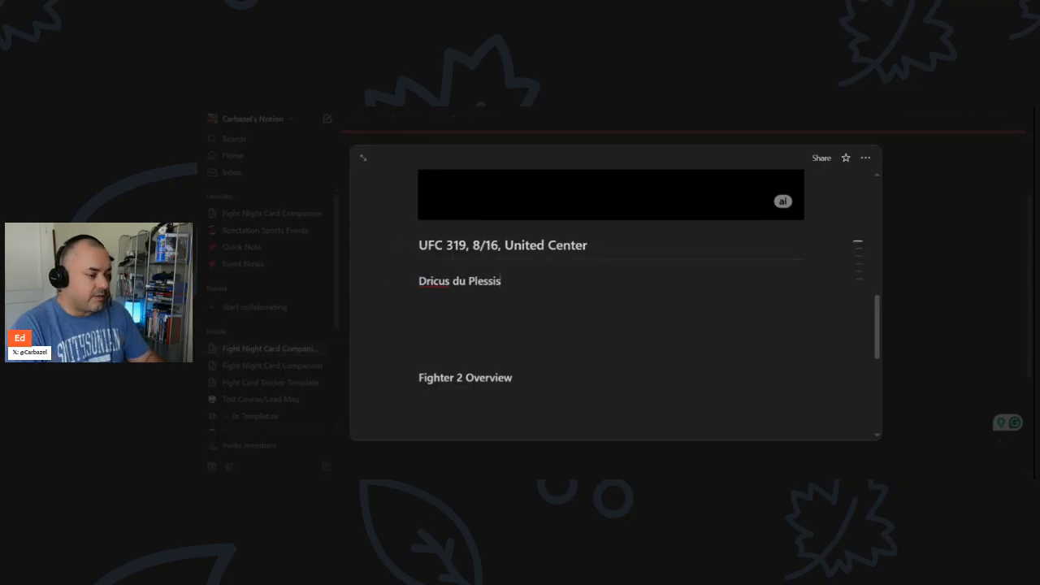
click(455, 299)
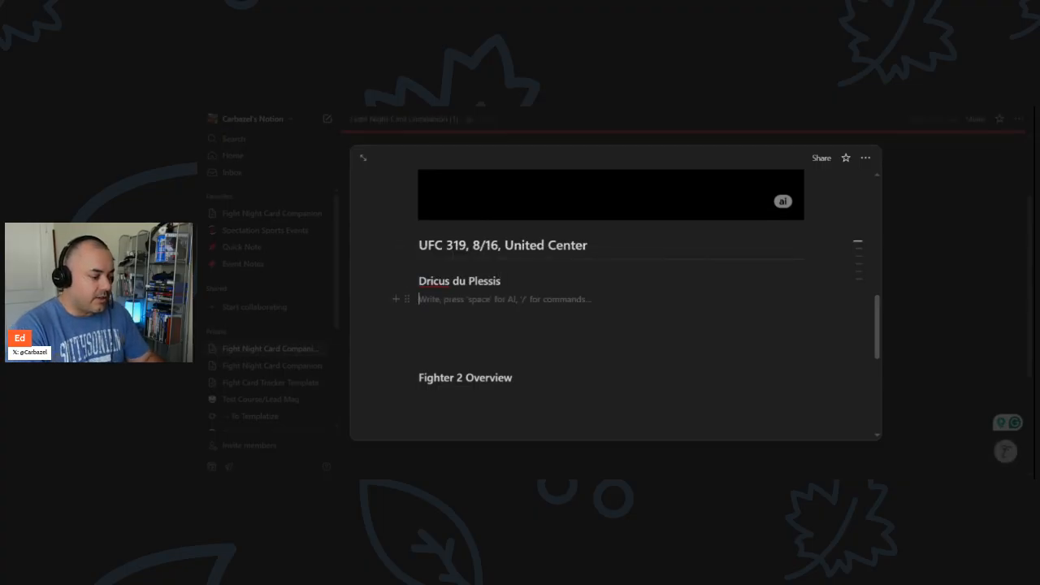
text(Current champ)
key(BackSpace)
key(BackSpace)
key(BackSpace)
key(BackSpace)
key(BackSpace)
key(BackSpace)
text(champ )
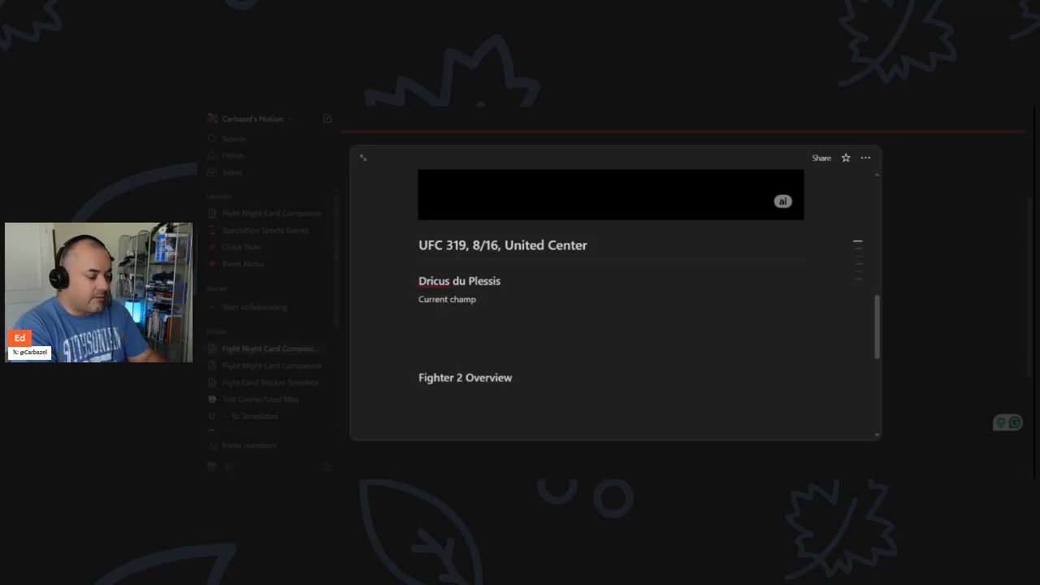
text(...)
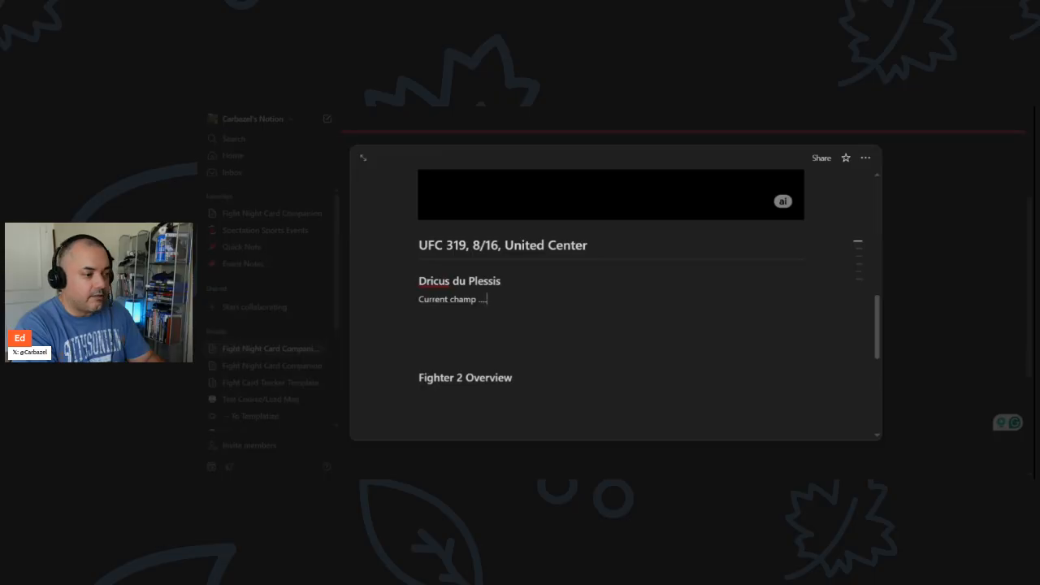
- Replace the Fighter 2 Overview heading with Khamzat Chimaev and add the note "Sick all the time...." beneath it
scroll(423, 201, down, 1)
drag(513, 323, 418, 322)
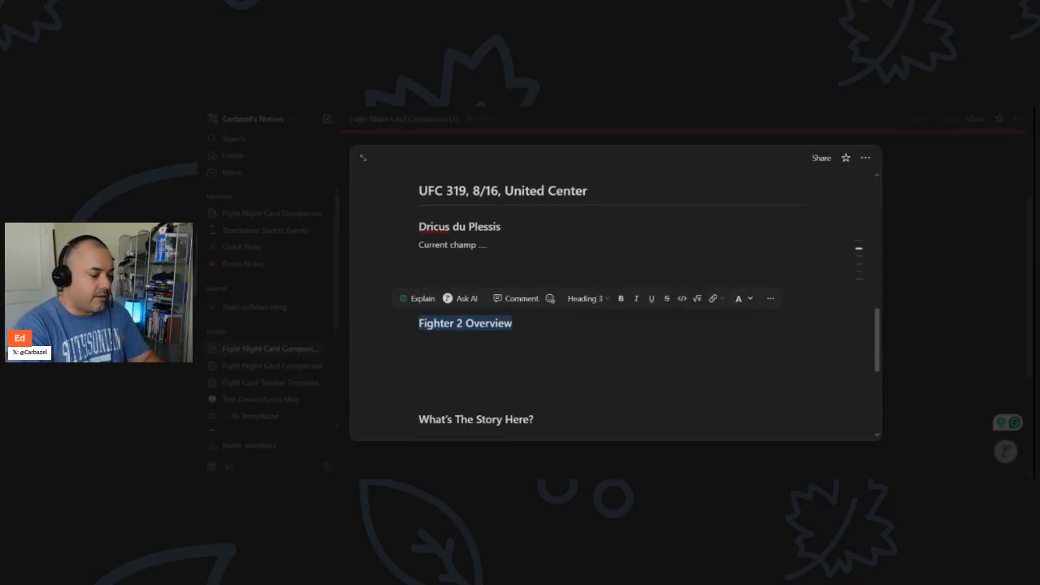
text(Khia)
key(BackSpace)
key(BackSpace)
key(BackSpace)
text(hamzat Chimaev)
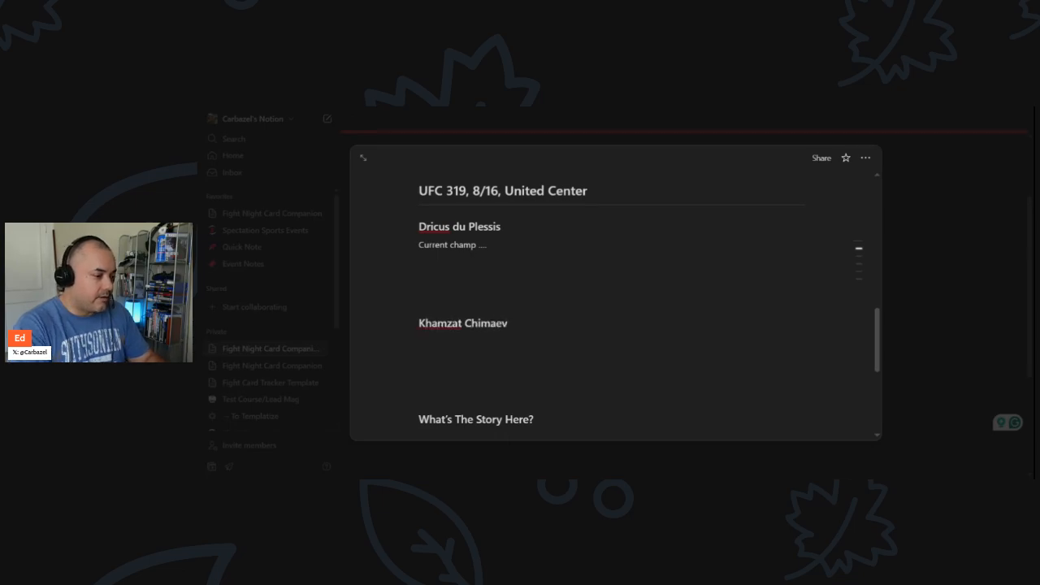
key(Return)
text(Sick all the time....)
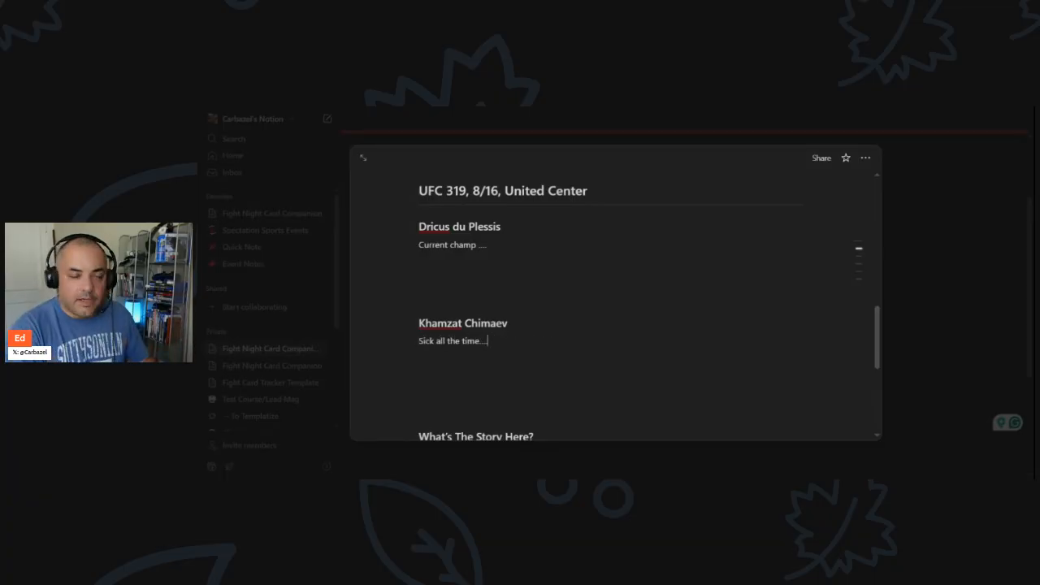
- Enter "FOr MW..." as the text under the What's The Story Here? heading
scroll(488, 293, down, 3)
click(505, 294)
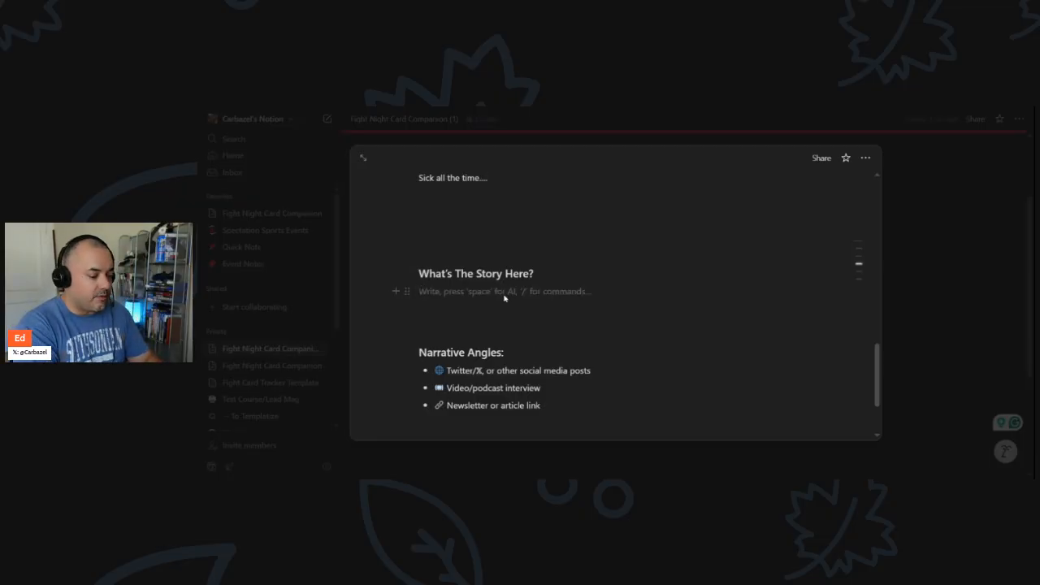
text(FOr MW)
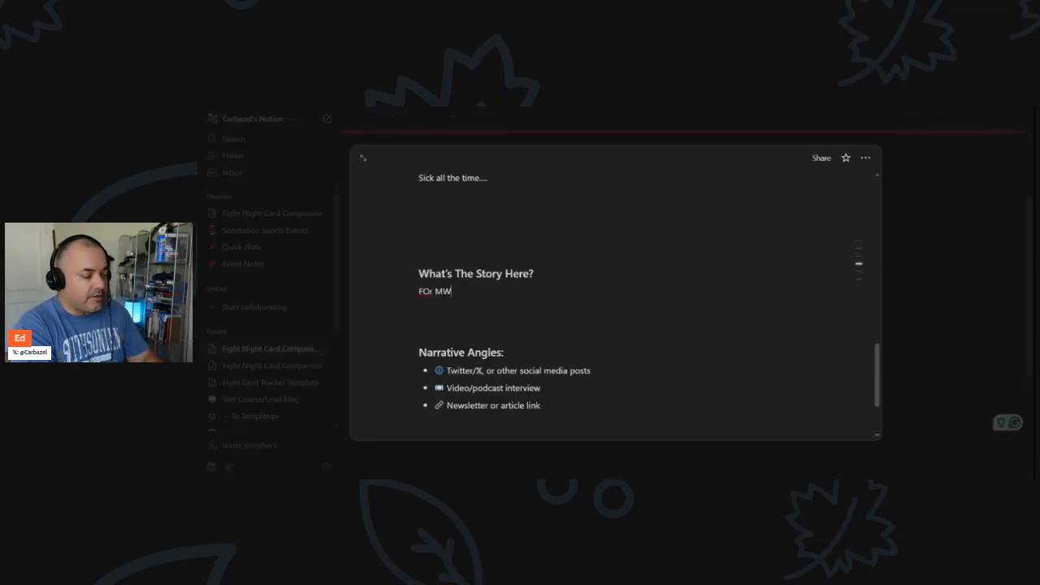
text(...)
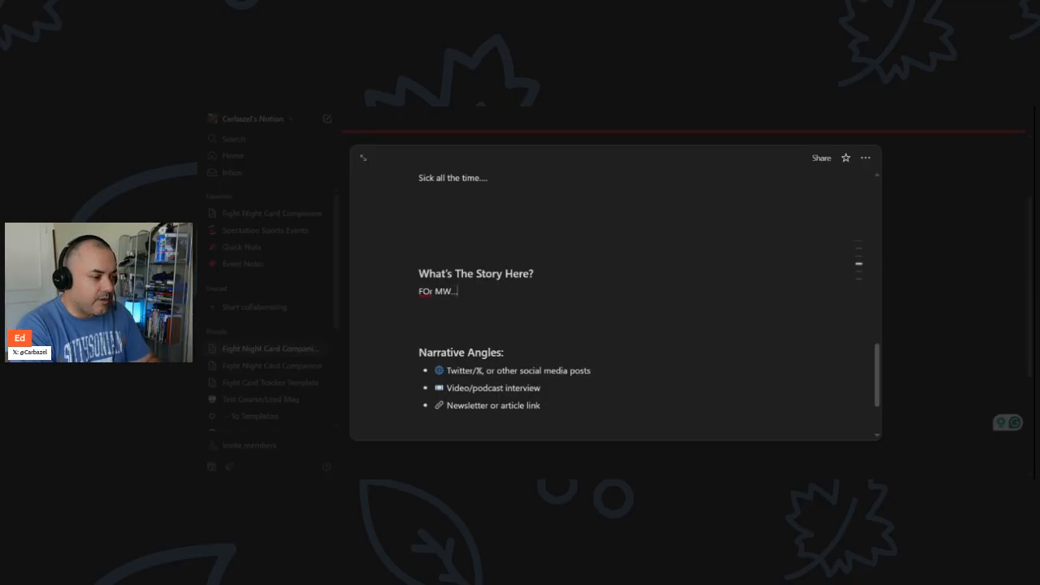
- Review the Narrative Angles and My Pick sections, highlight the pick placeholder text, and close the page
scroll(615, 292, down, 2)
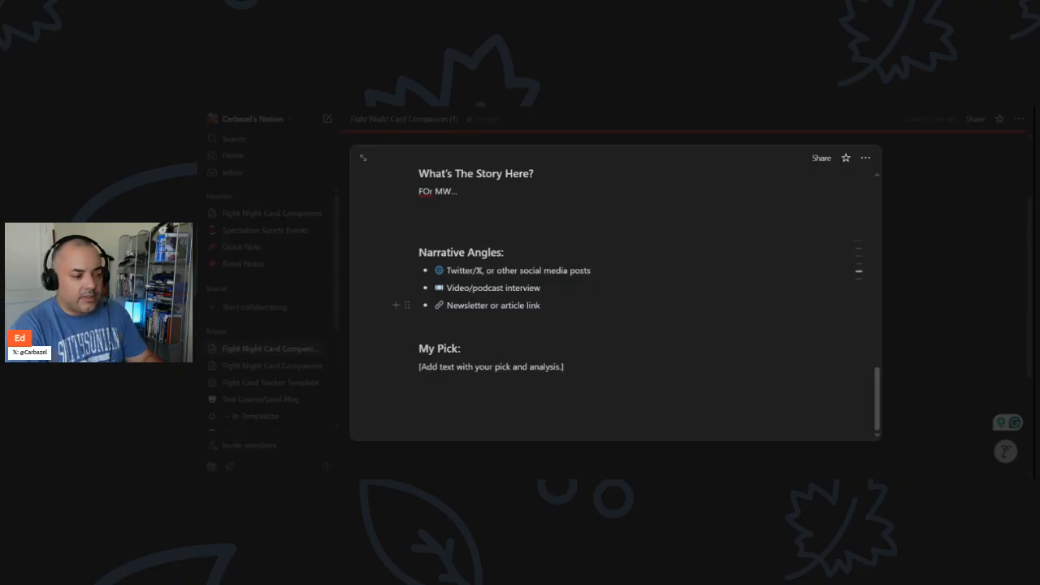
key(shift+Left)
key(shift+Left)
key(shift+Left)
key(shift+Left)
key(shift+Left)
key(shift+Left)
key(shift+Left)
key(shift+Left)
key(shift+Left)
key(shift+Left)
key(shift+Left)
key(shift+Left)
key(shift+Left)
key(shift+Left)
key(shift+Left)
key(shift+Left)
key(shift+Left)
key(shift+Left)
key(shift+Left)
key(shift+Left)
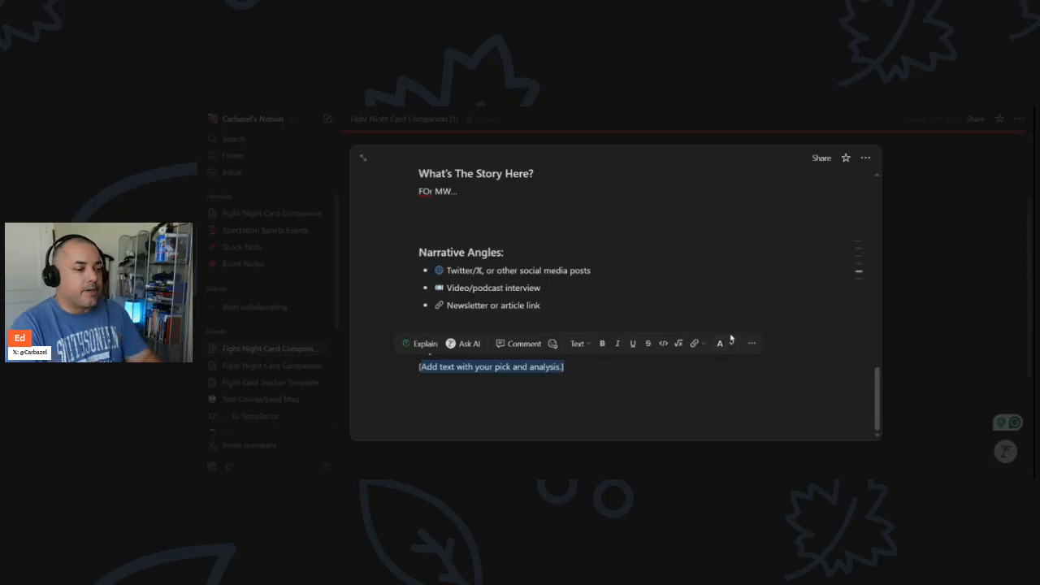
click(922, 276)
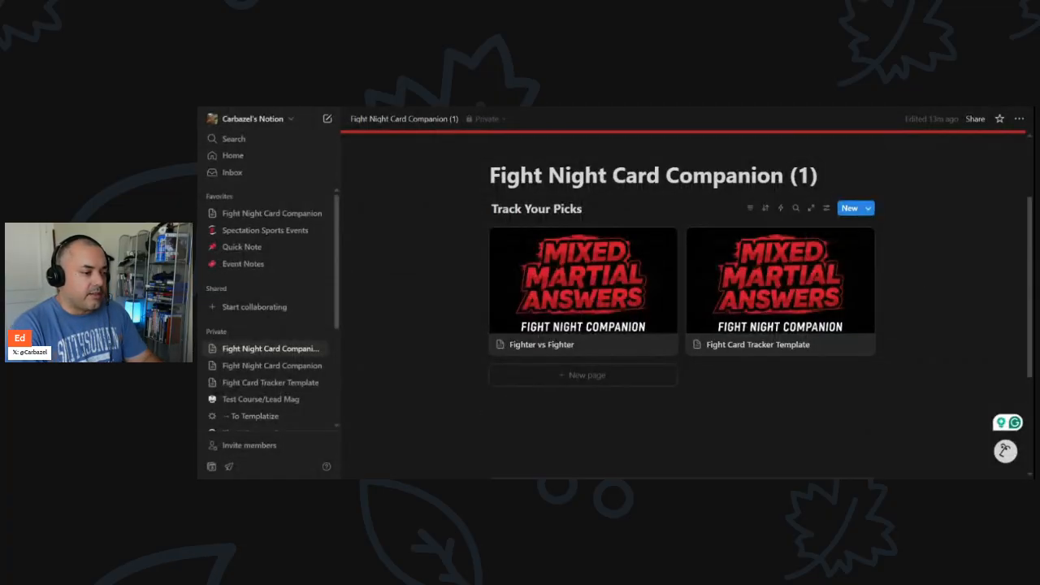
- Reopen the Fighter vs Fighter page, look through its filled-in sections, and close it again
click(596, 345)
scroll(534, 286, down, 10)
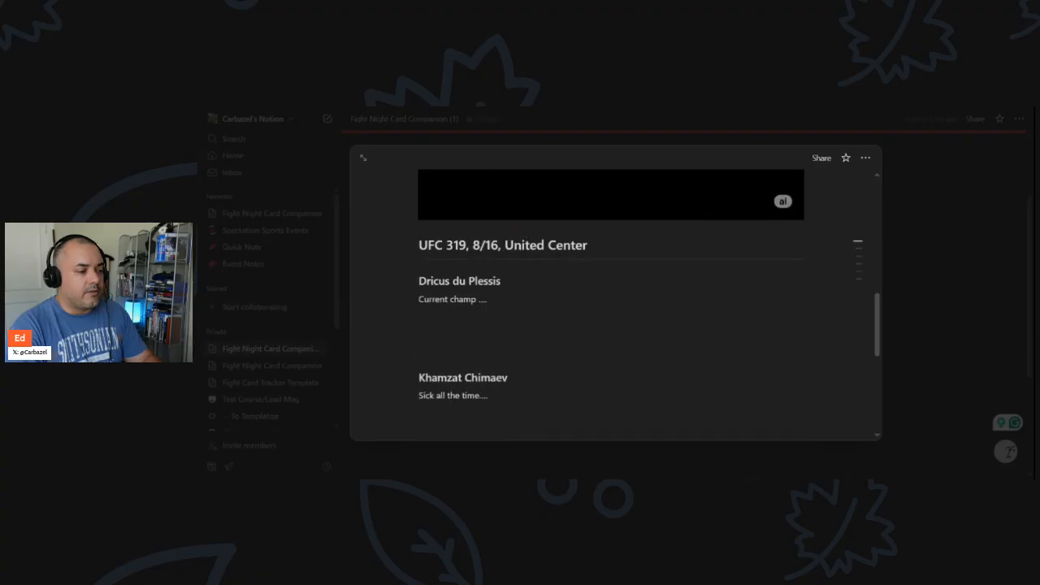
scroll(535, 285, down, 2)
scroll(535, 286, up, 4)
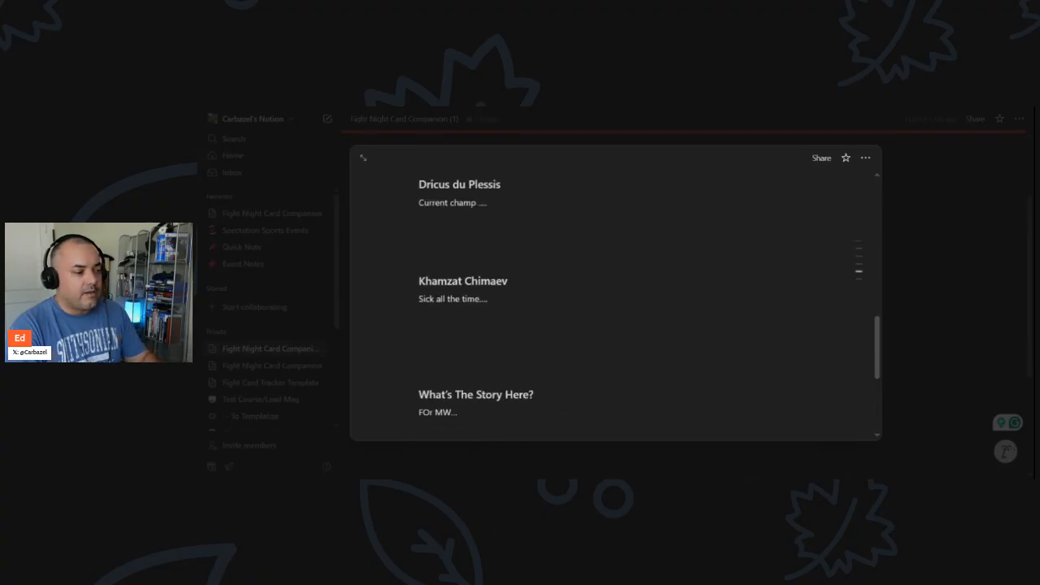
scroll(866, 260, down, 3)
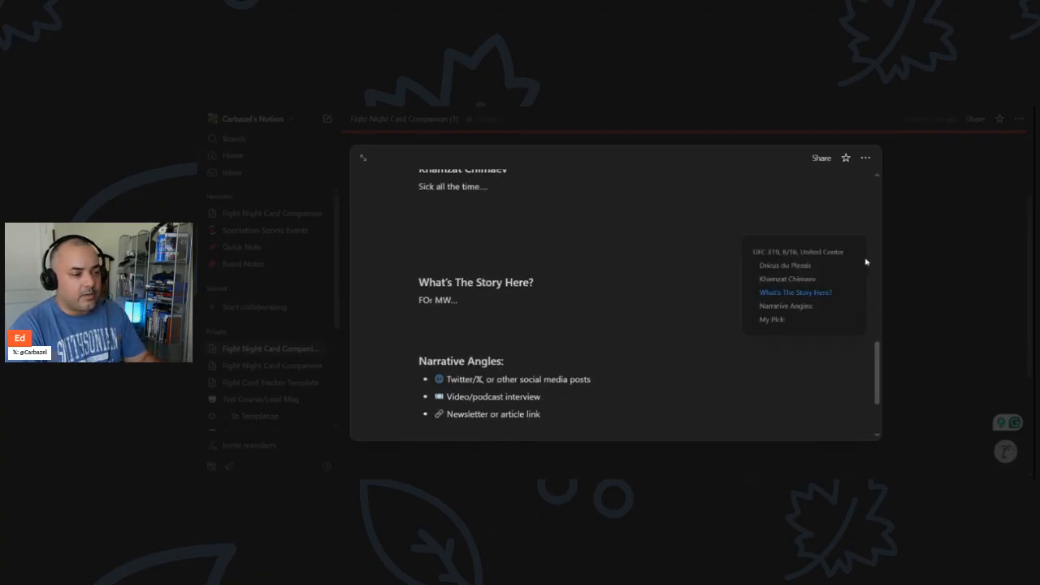
click(948, 263)
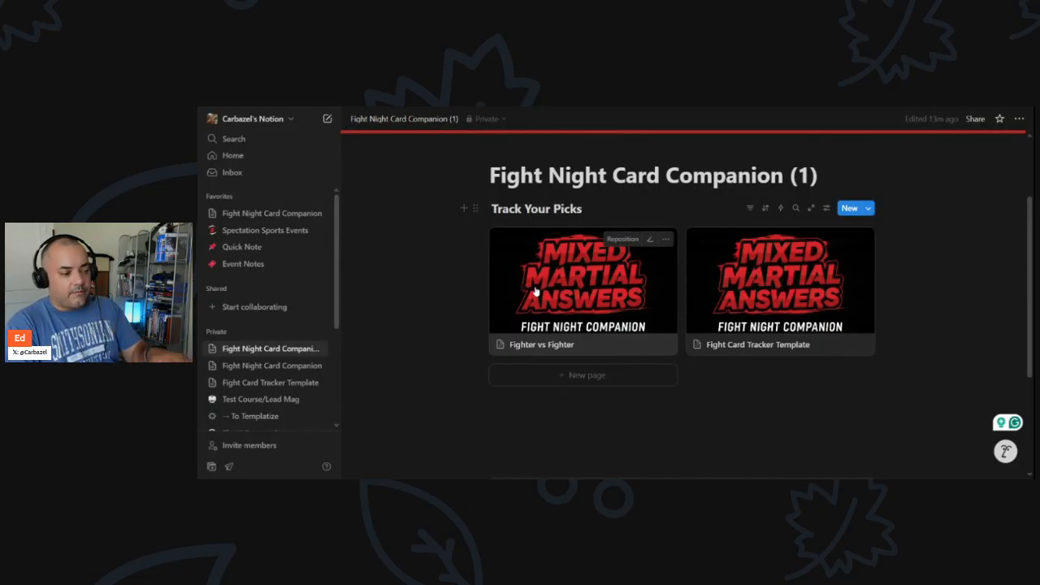
- Open the Fight Card Tracker Template page and set the event name to UFC 319 and the date to 8-16
click(784, 289)
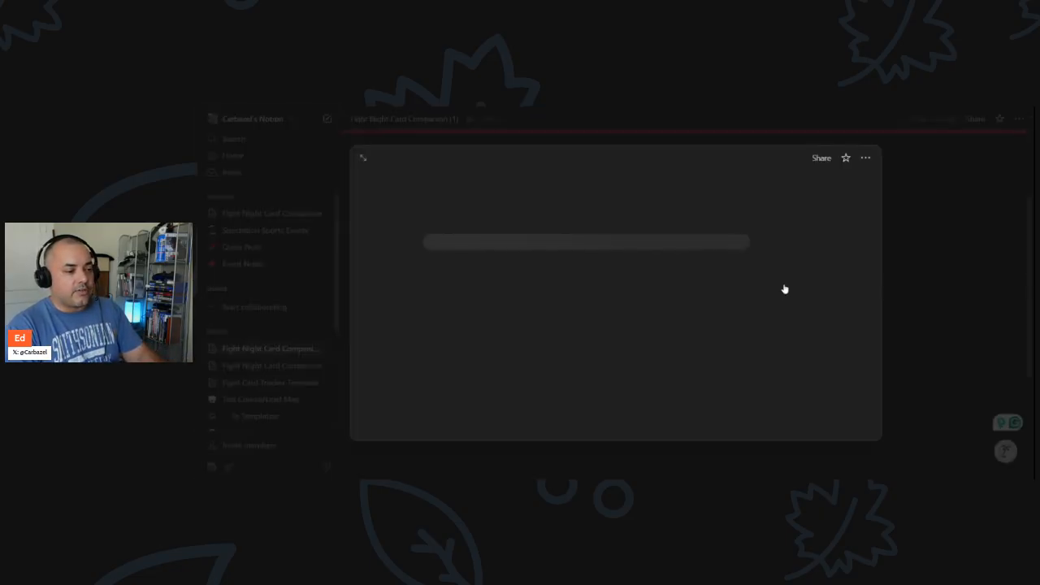
scroll(703, 262, down, 5)
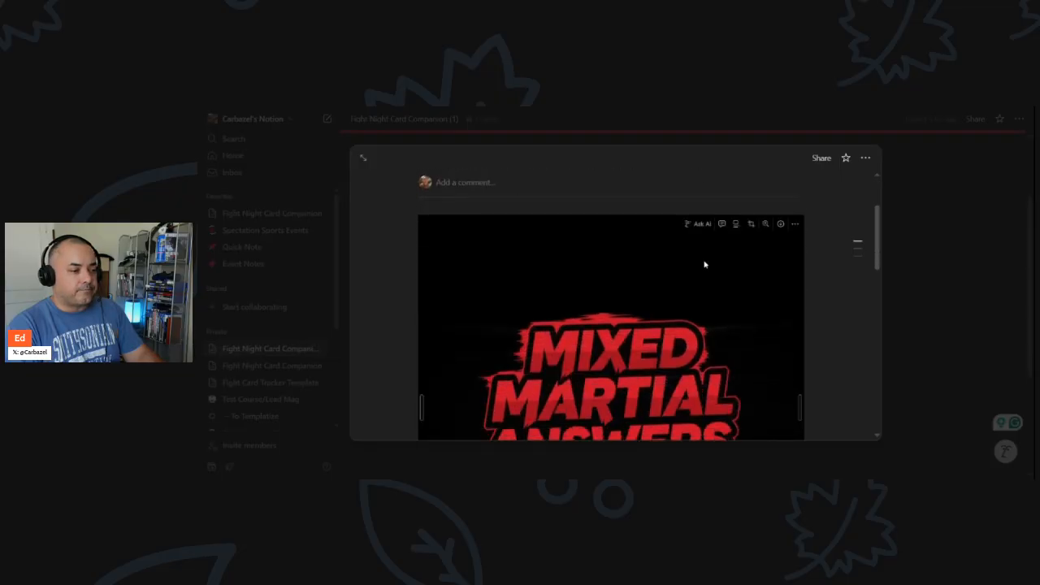
scroll(705, 264, down, 2)
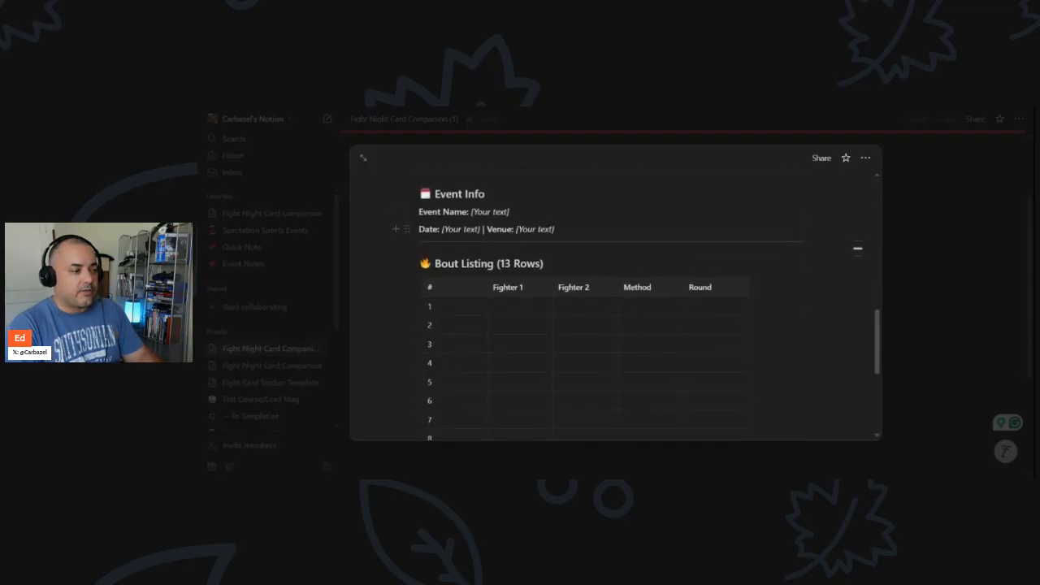
drag(510, 211, 471, 211)
text(UFC 319)
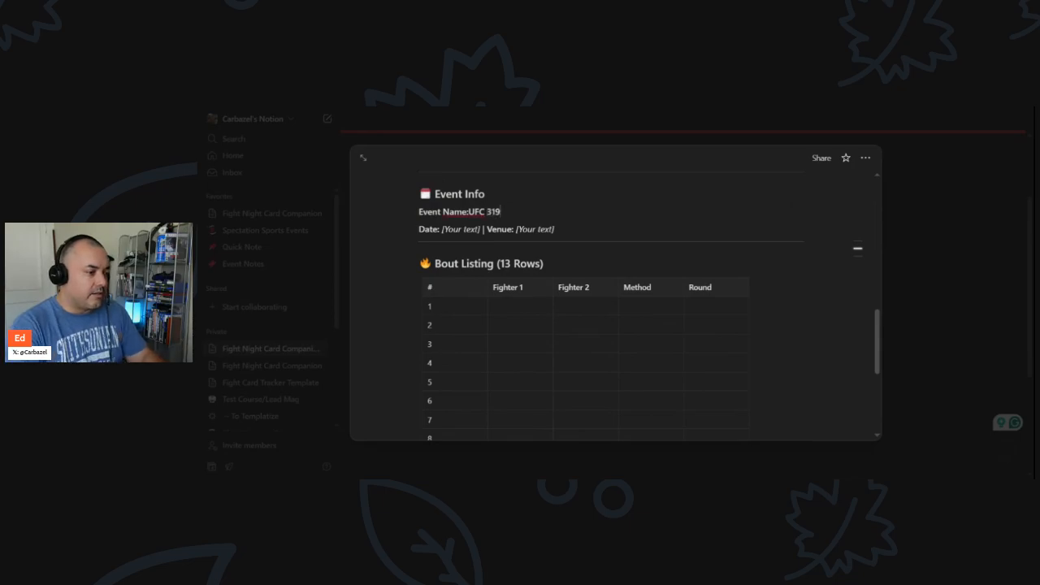
drag(482, 228, 443, 228)
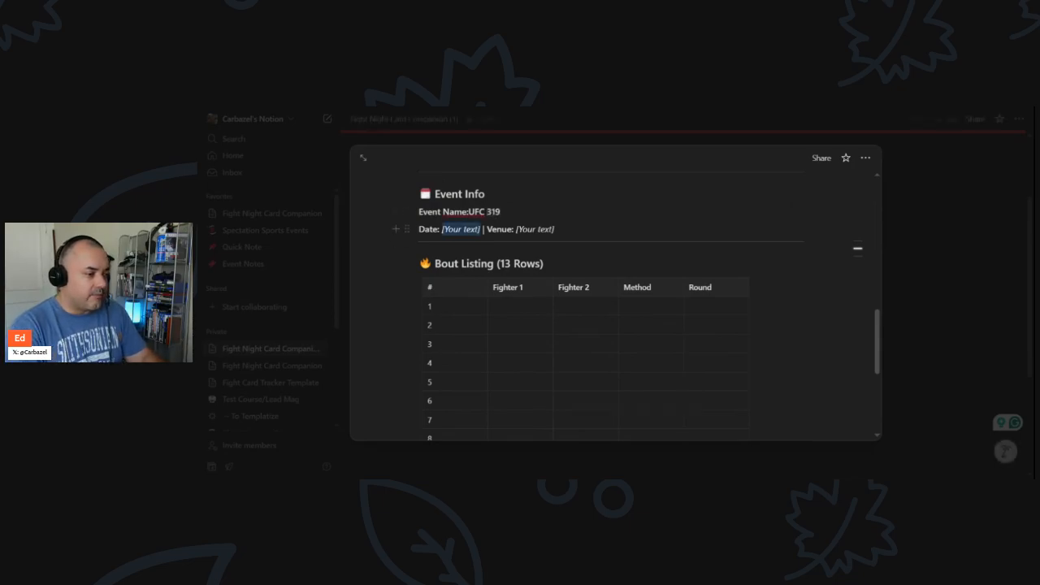
text(8-16)
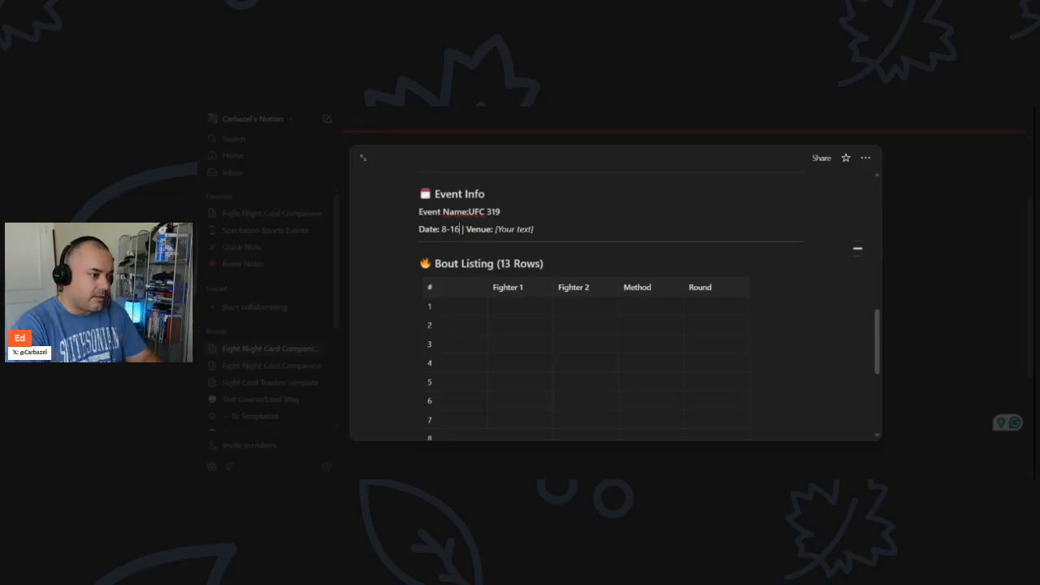
- Replace the venue placeholder in the Event Info section with United Center
drag(533, 229, 495, 229)
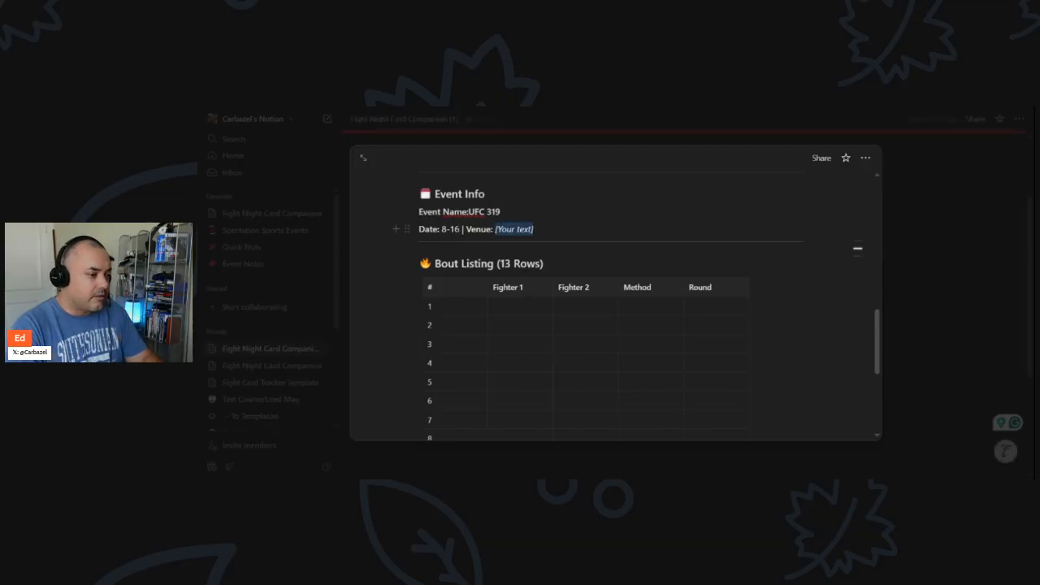
text(U)
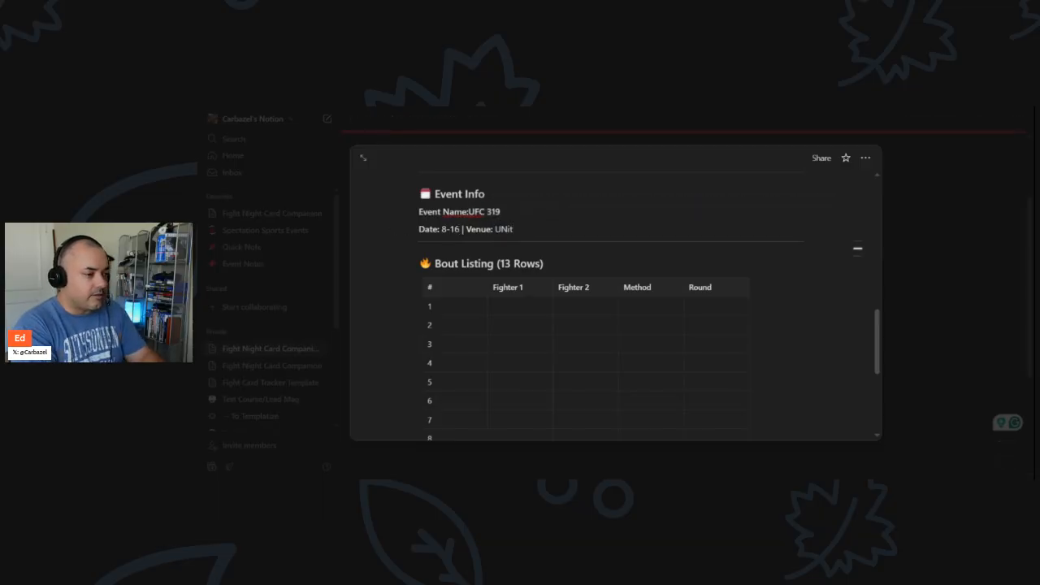
text(nite)
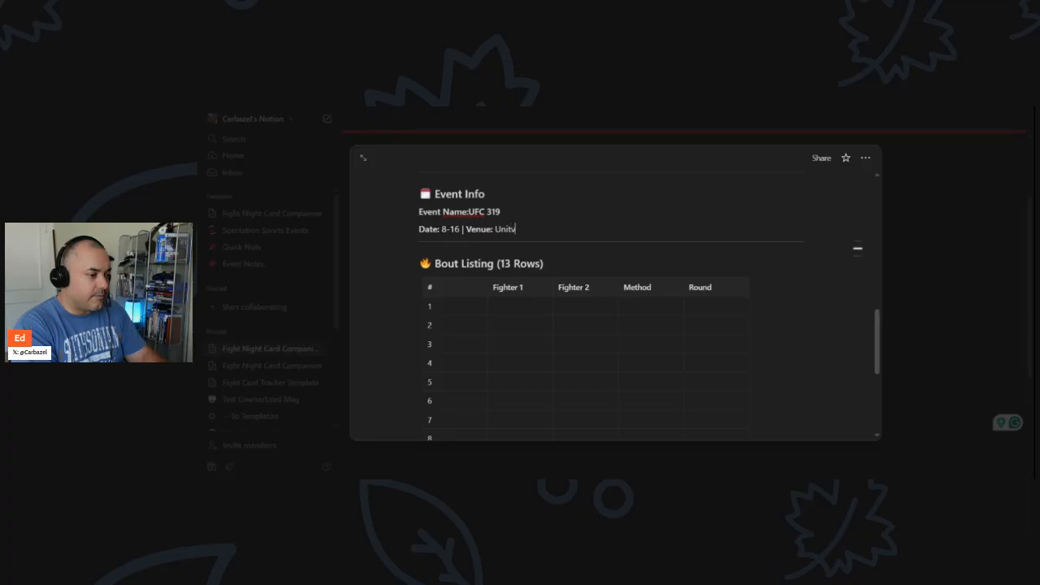
key(BackSpace)
text(d Center)
- Fill in bout 1 of the listing with DDP as Fighter 1, Khamzet as Fighter 2 and UD as the method
click(520, 307)
text(DDP)
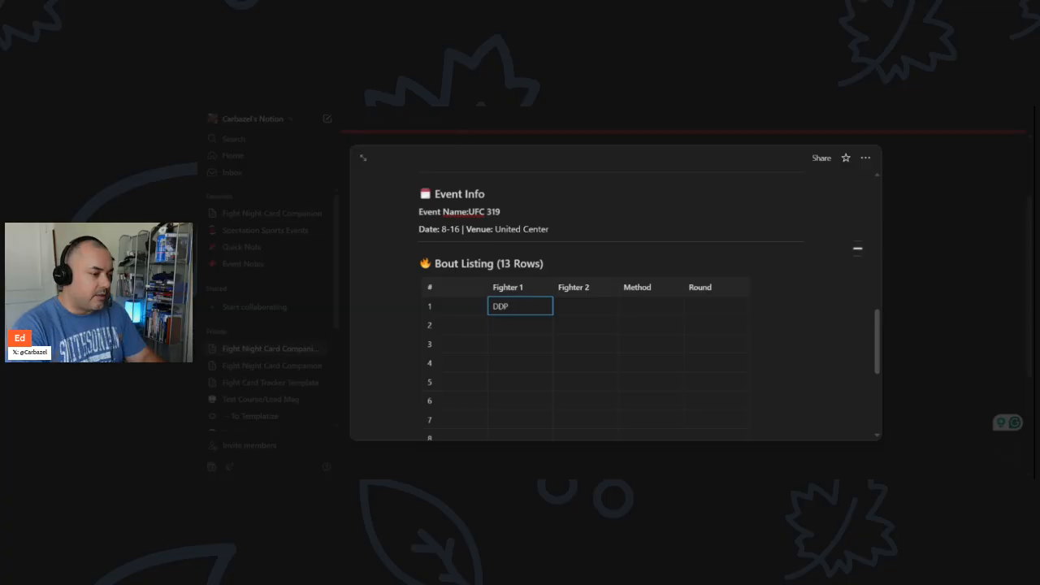
click(585, 306)
text(Khamzet)
key(Tab)
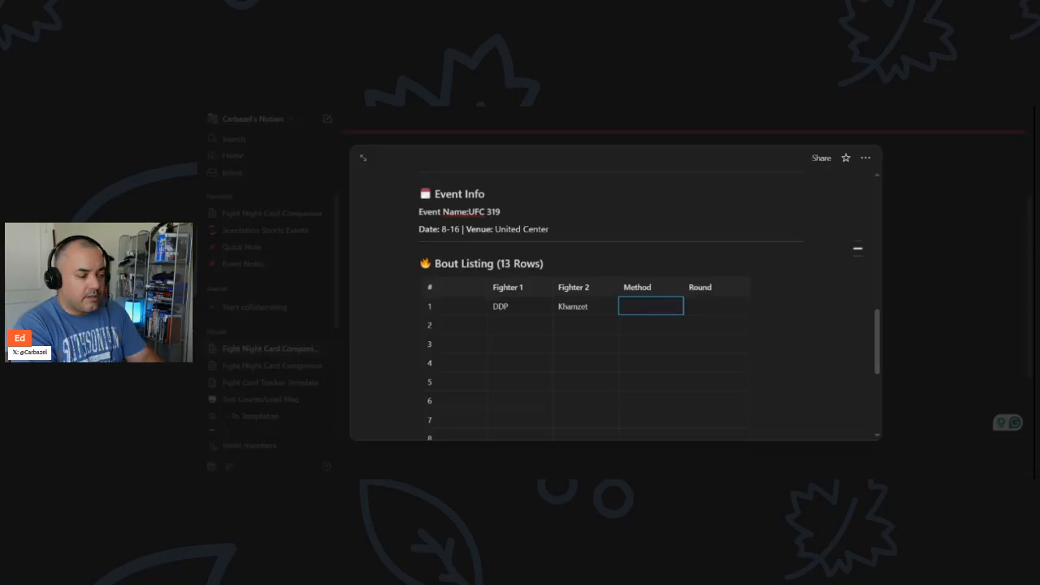
text(UD)
key(Tab)
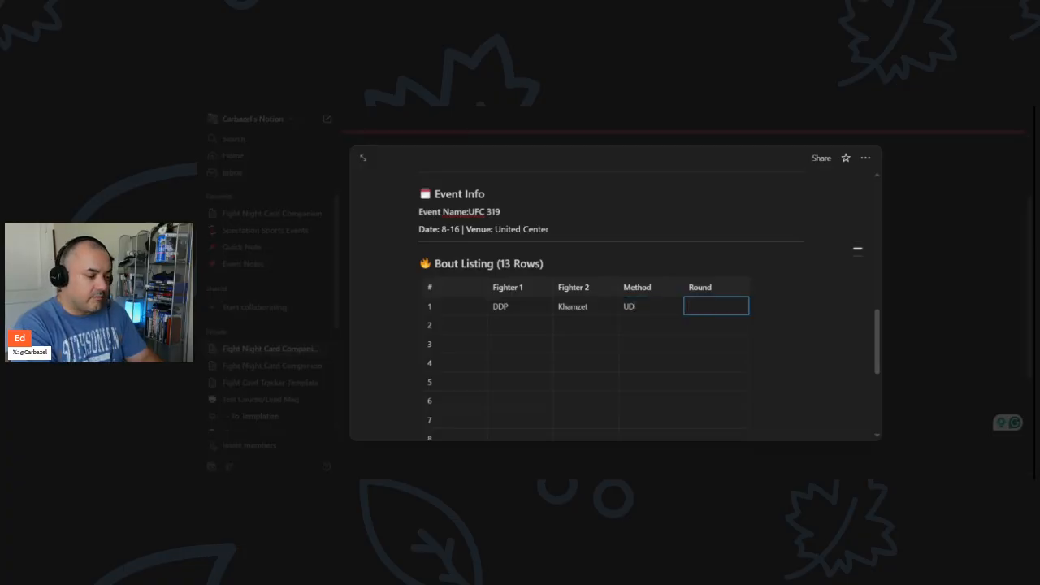
- Look through the remaining bout rows and the Notes section of the tracker
scroll(615, 306, down, 5)
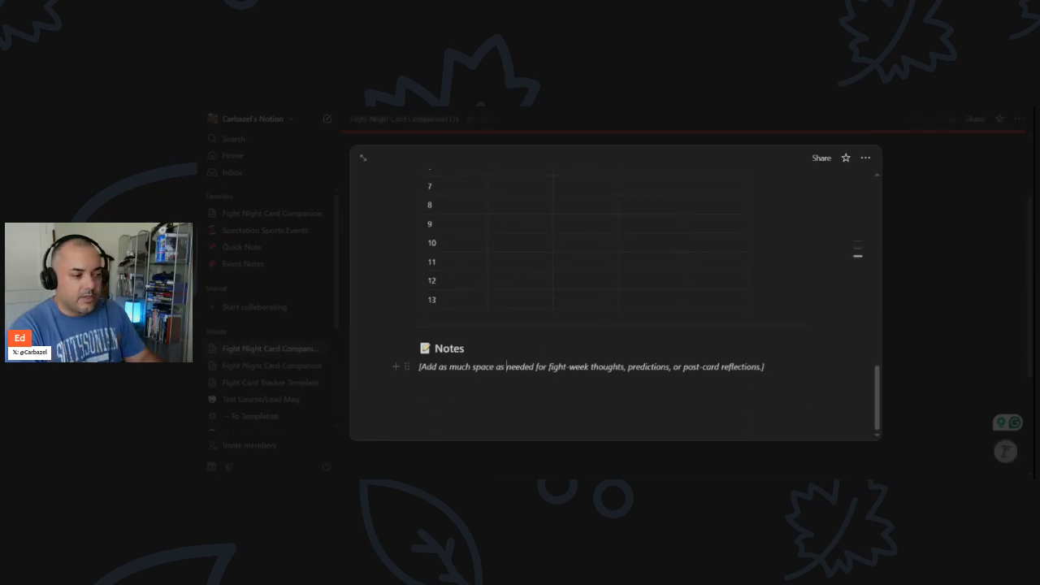
scroll(506, 367, up, 5)
scroll(506, 367, down, 2)
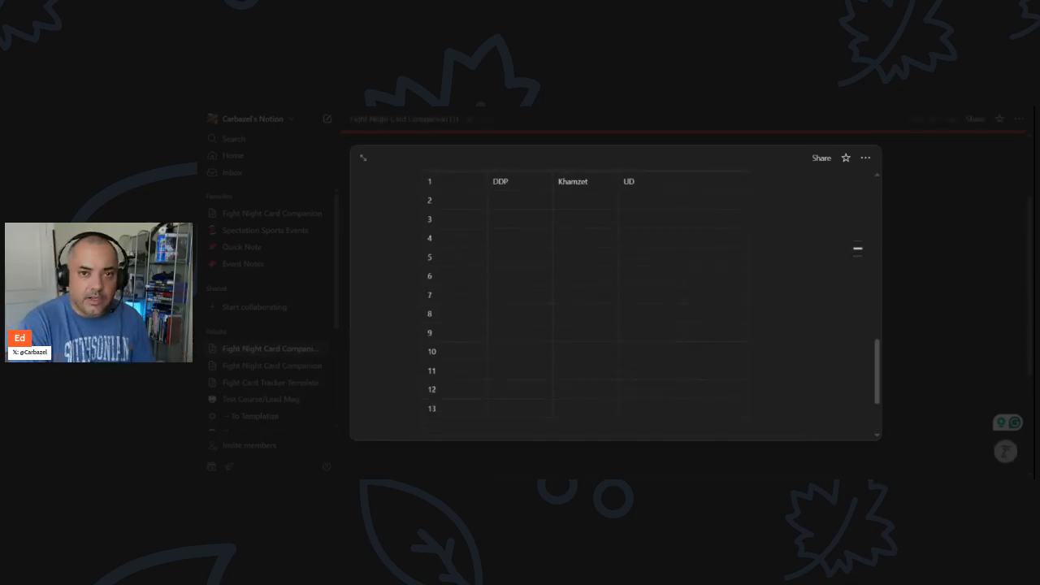
scroll(615, 305, up, 3)
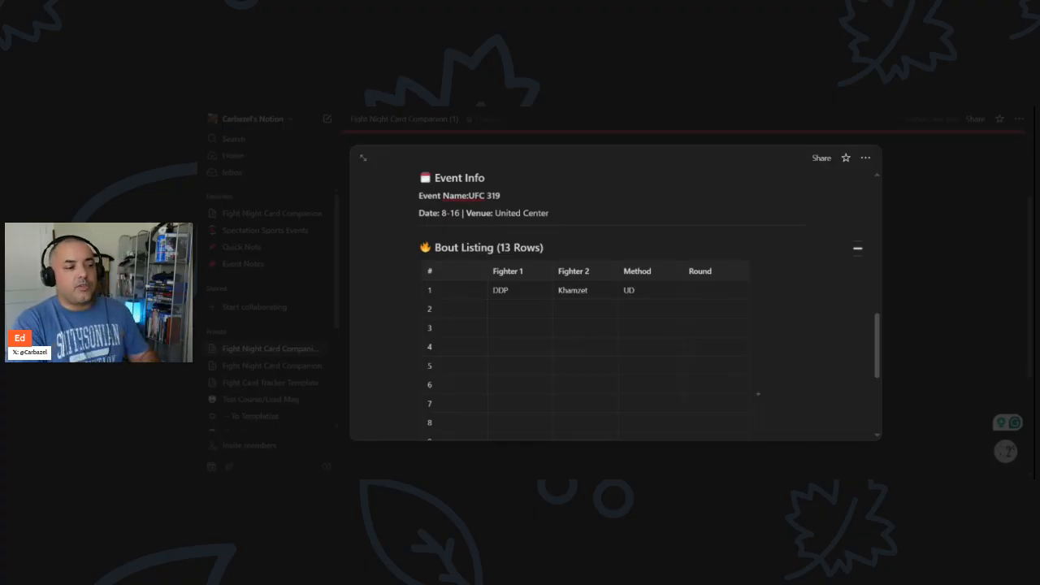
- Close the tracker page and rename the companion page copy to UFC 319
click(952, 243)
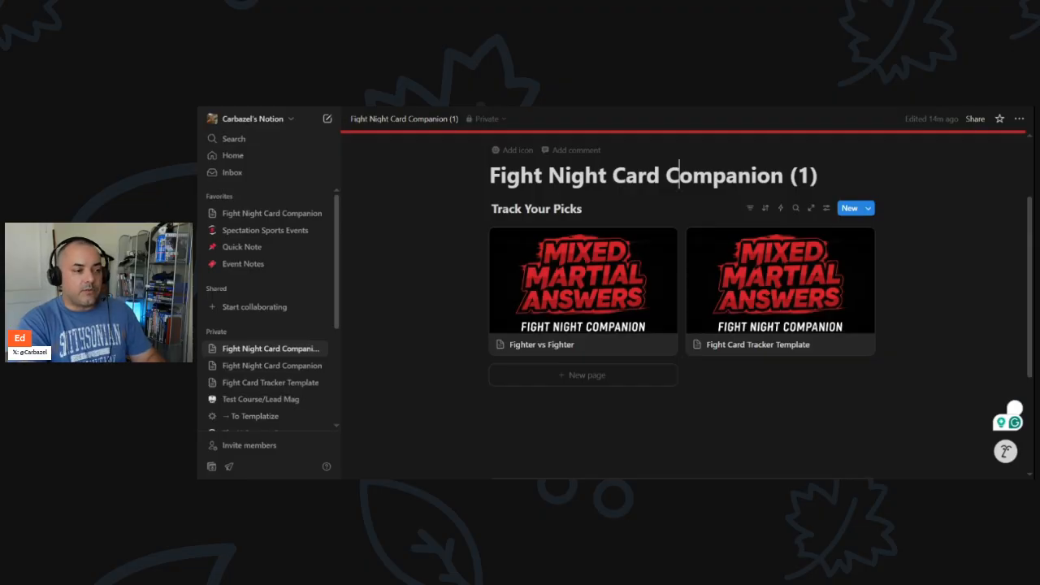
triple_click(654, 176)
text(UFC 319)
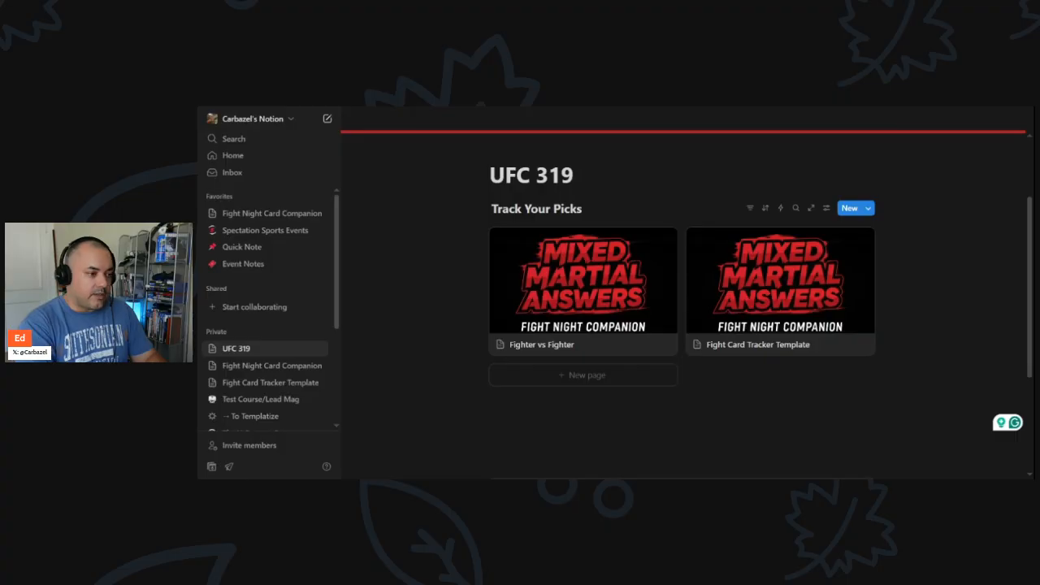
- Open the Fighter vs Fighter page under UFC 319, review its fighter and story sections, and close it
click(574, 279)
scroll(593, 296, down, 5)
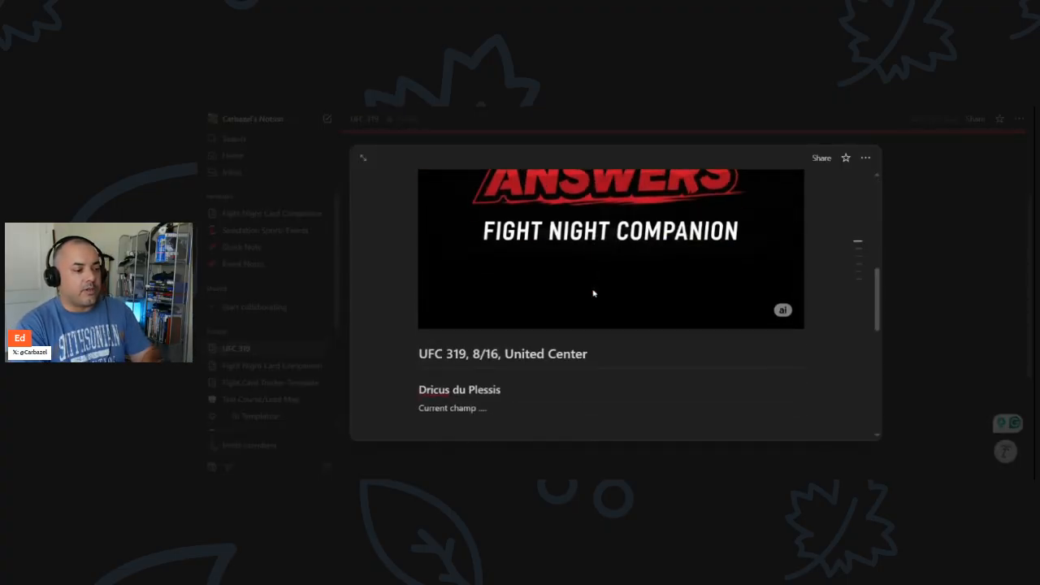
scroll(593, 294, down, 5)
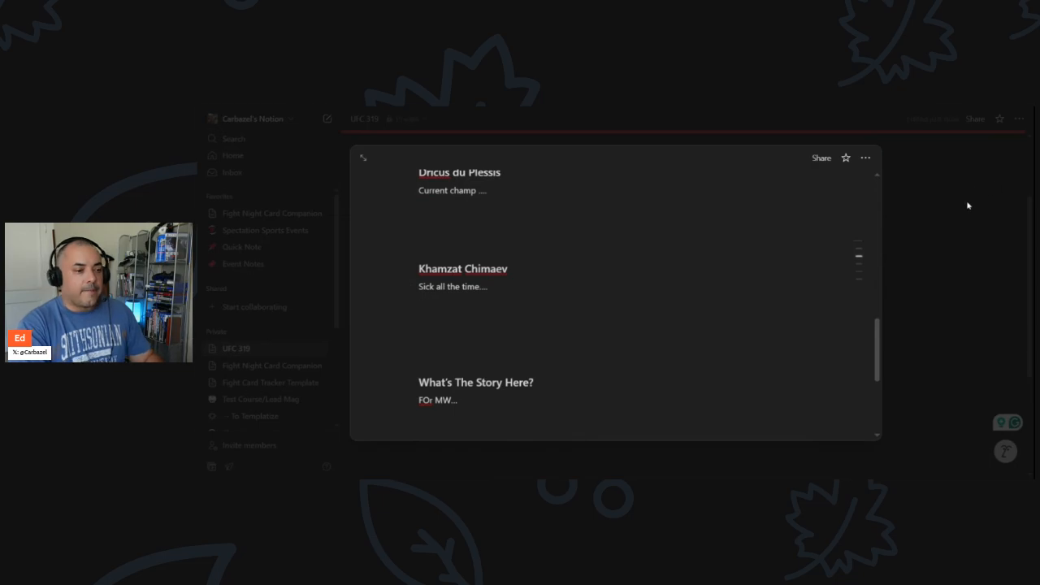
click(967, 205)
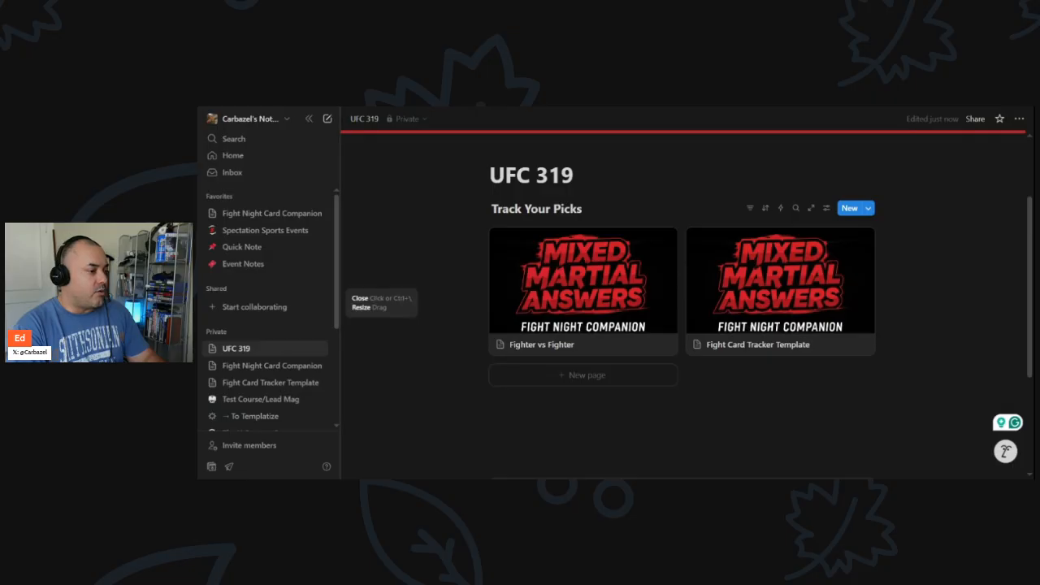
- Look over the original Fight Night Card Companion page from the favorites, and compare it with the UFC 319 page
click(260, 213)
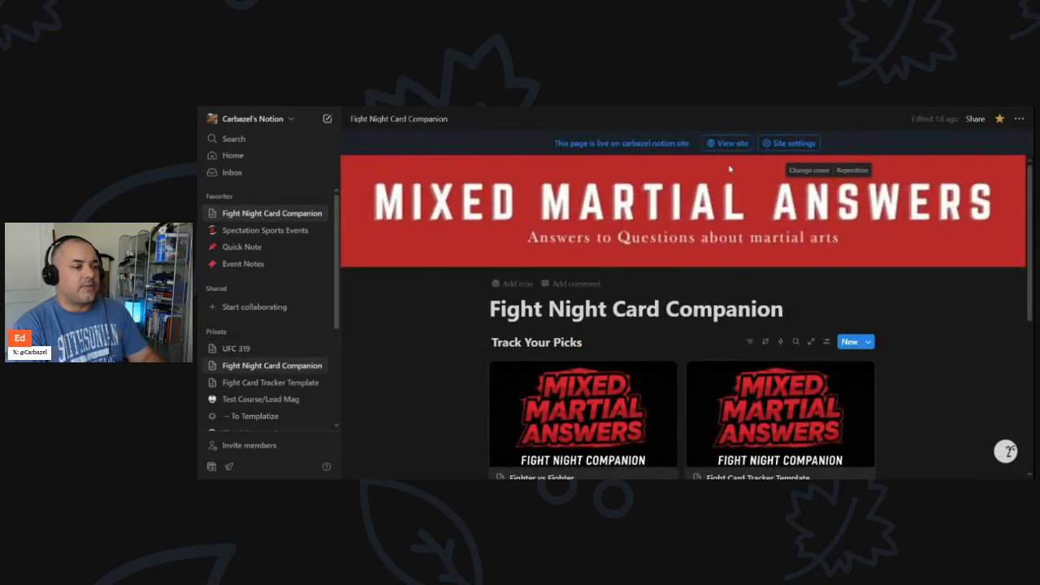
scroll(539, 249, down, 5)
scroll(494, 249, up, 5)
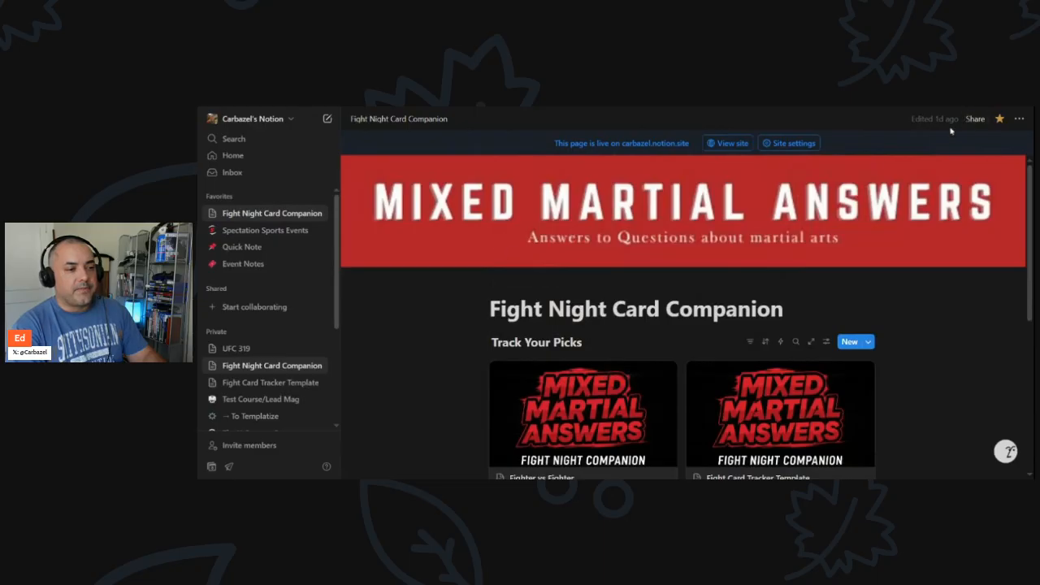
scroll(894, 175, down, 3)
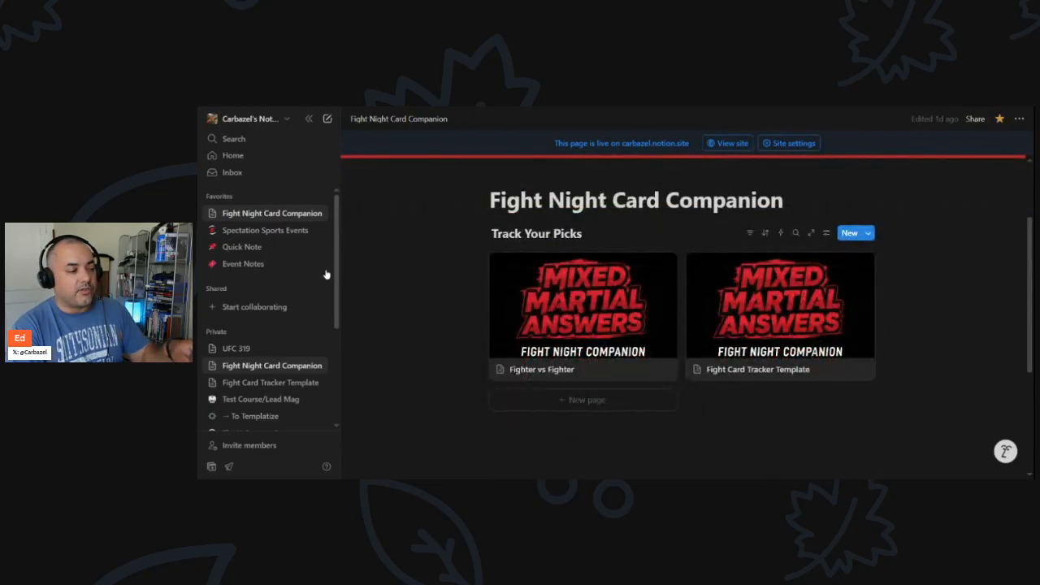
scroll(406, 256, up, 3)
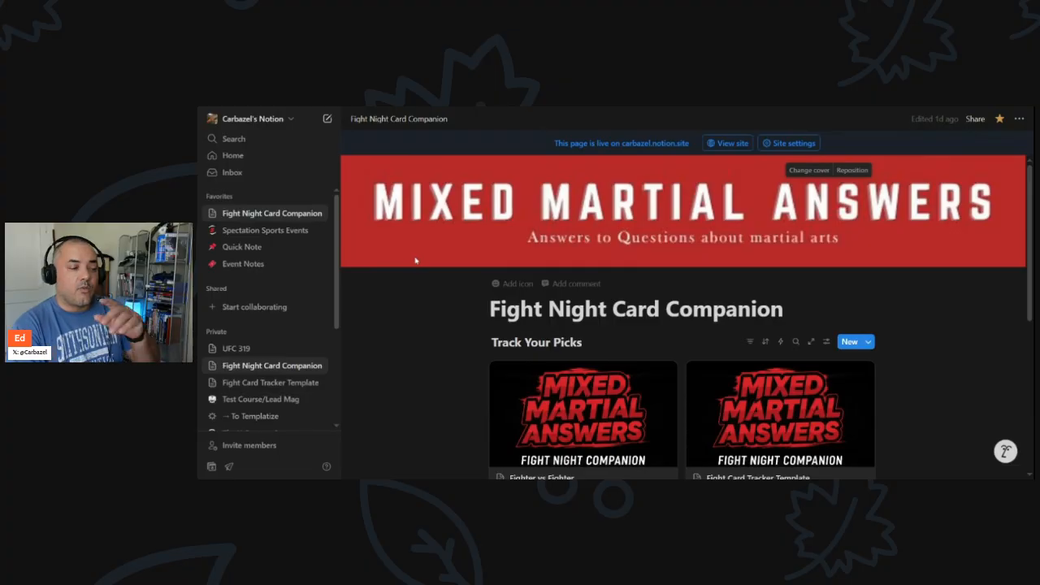
scroll(437, 263, down, 3)
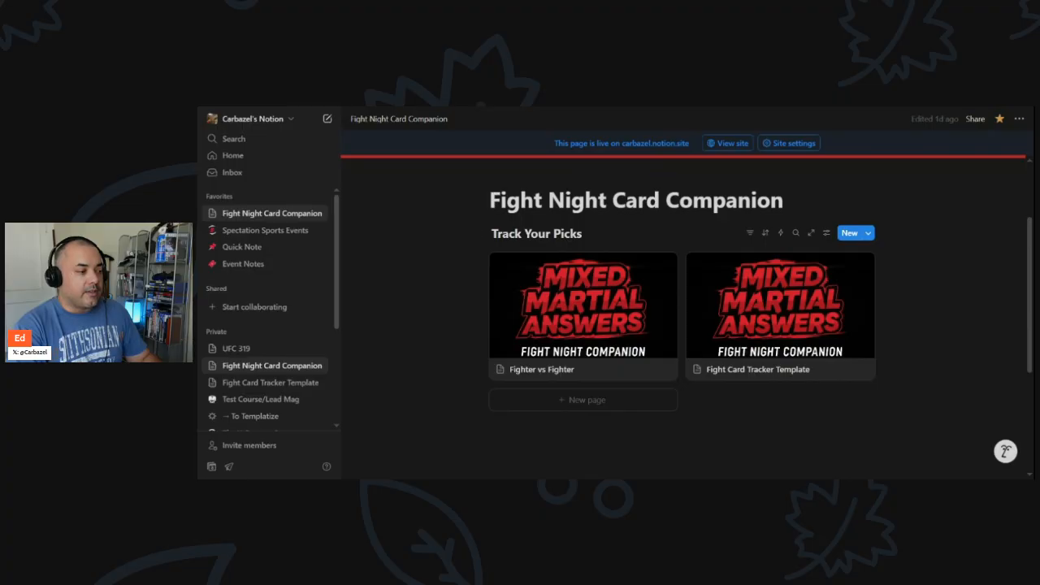
click(255, 351)
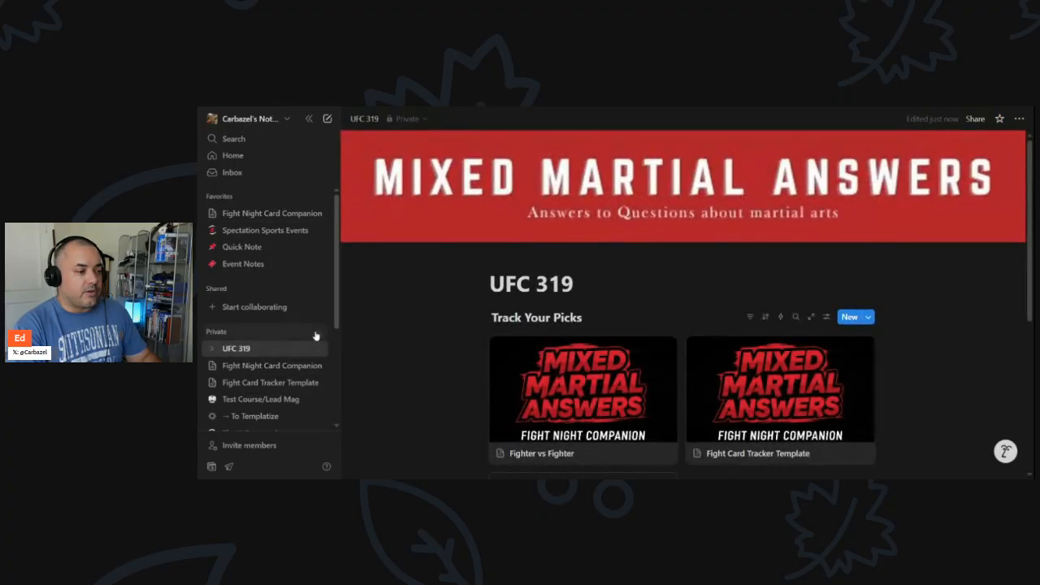
scroll(682, 325, down, 3)
scroll(683, 325, up, 3)
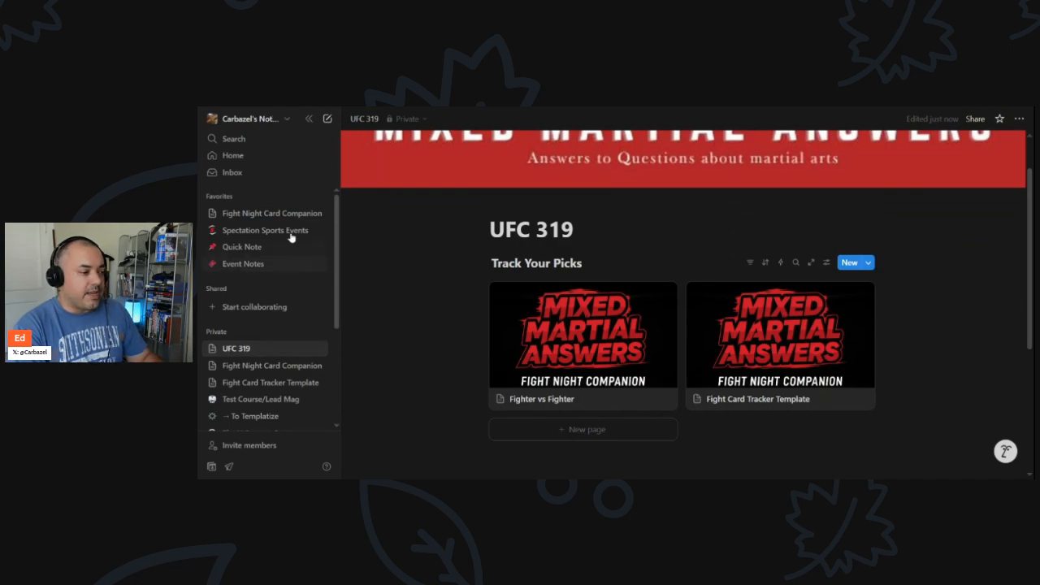
- Return to the original Fight Night Card Companion page and duplicate it
click(265, 214)
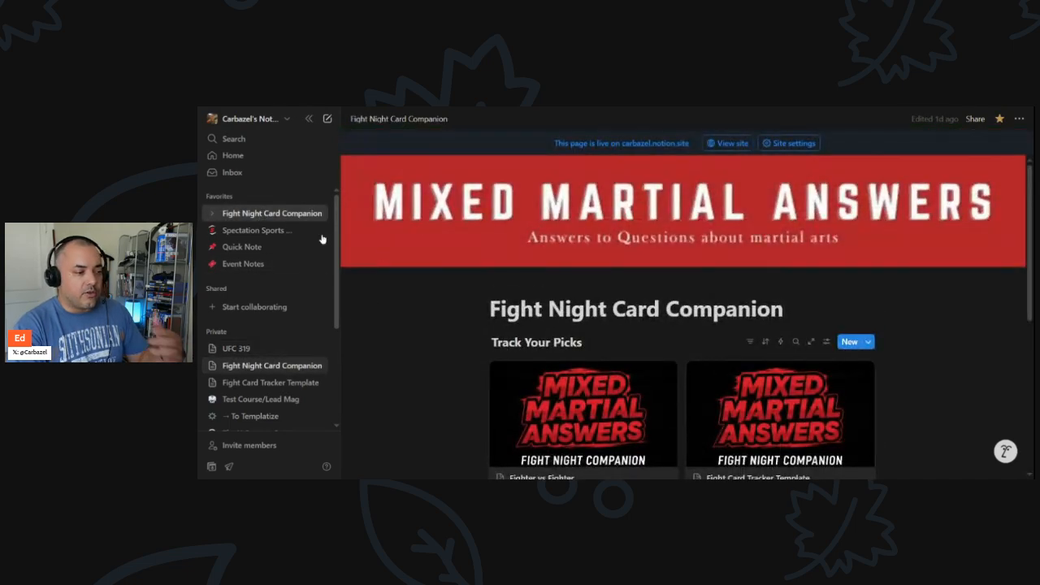
scroll(390, 262, down, 1)
scroll(390, 262, up, 1)
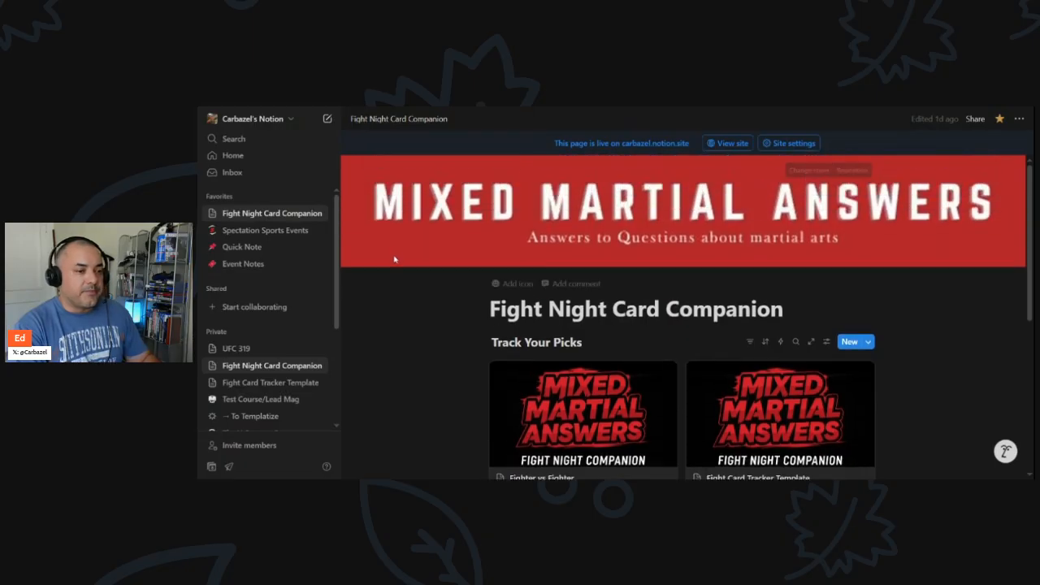
click(1020, 119)
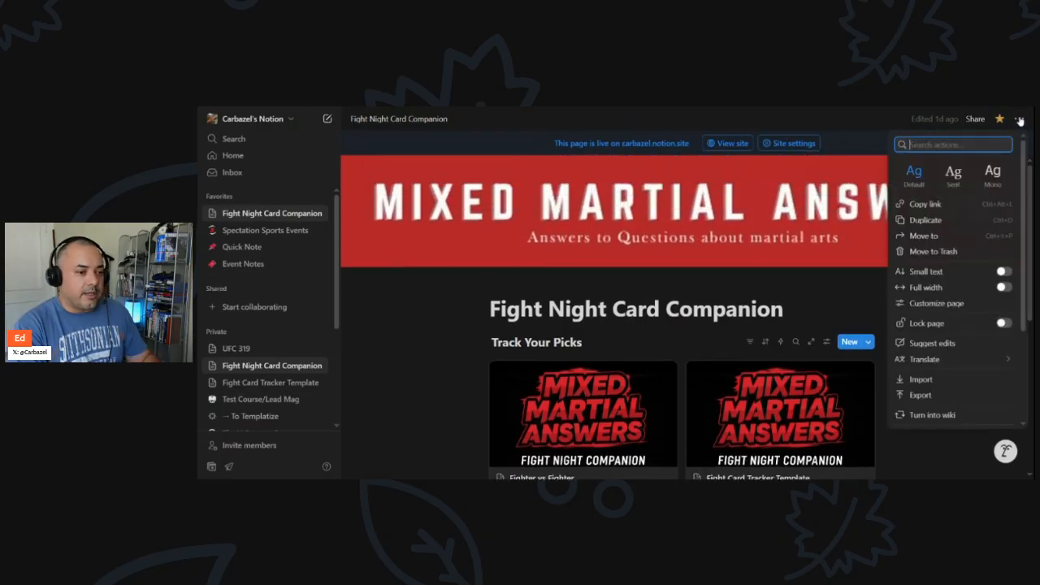
click(928, 220)
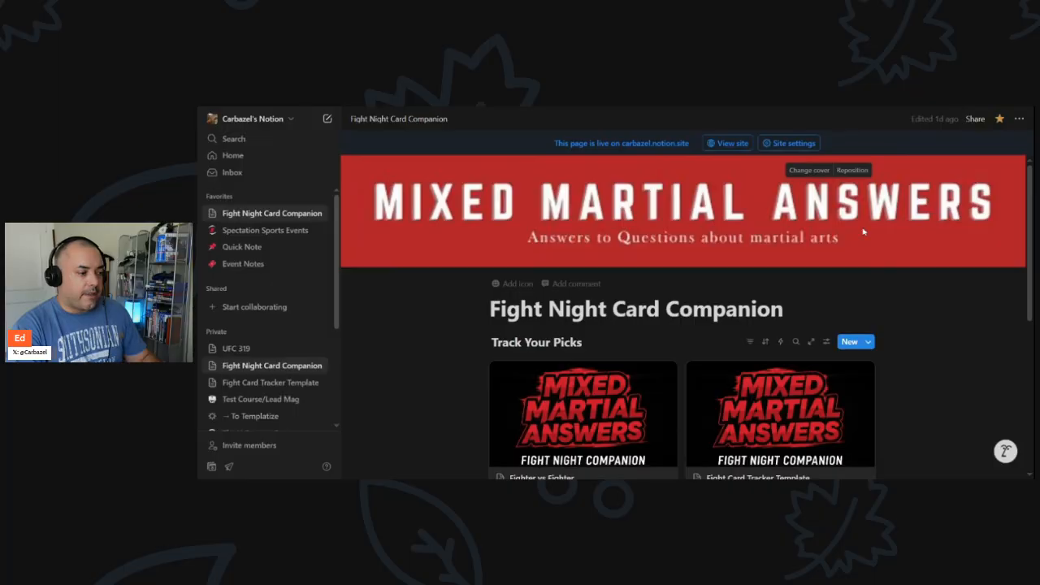
- Open the new companion copy, look through its unfilled Fighter vs Fighter page, and close that page
click(271, 351)
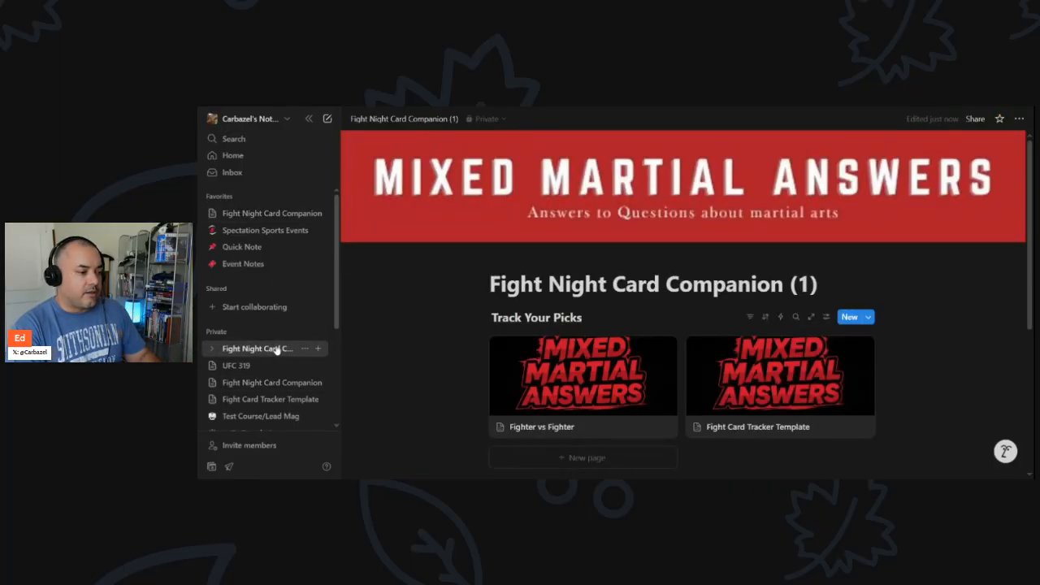
scroll(577, 308, down, 3)
scroll(577, 269, up, 1)
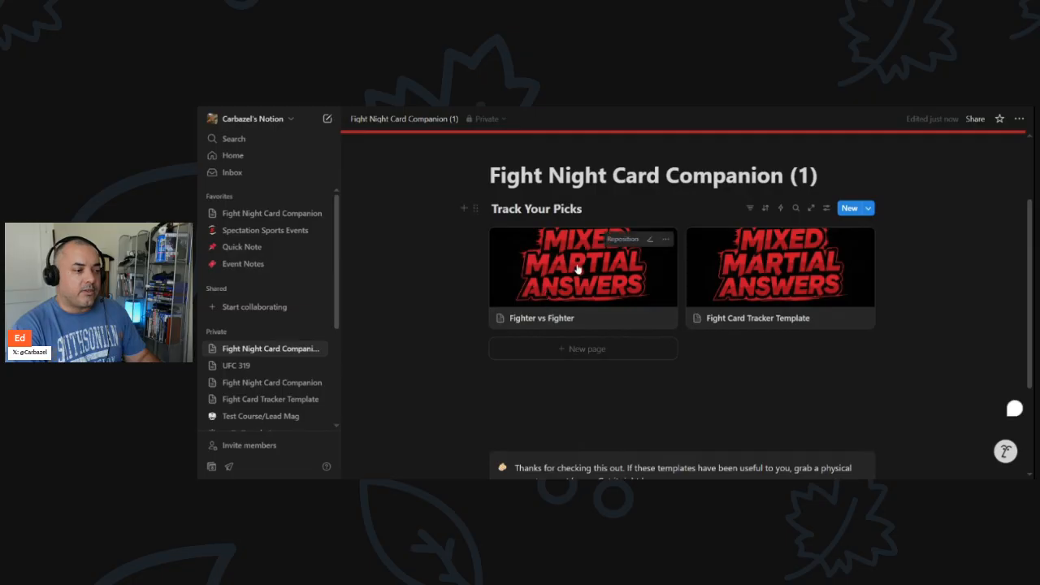
click(577, 268)
scroll(623, 311, down, 5)
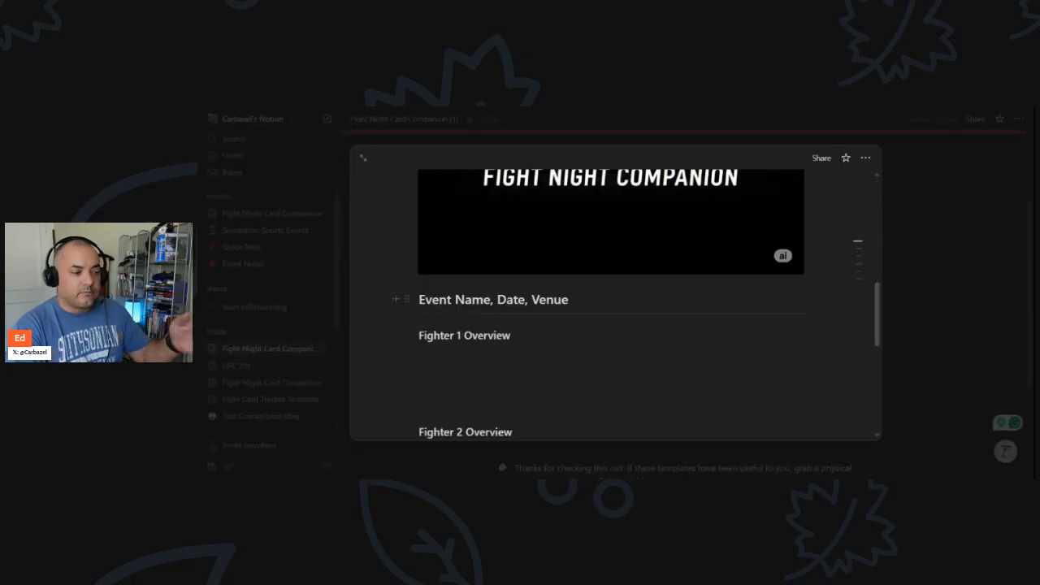
scroll(617, 296, down, 3)
click(945, 254)
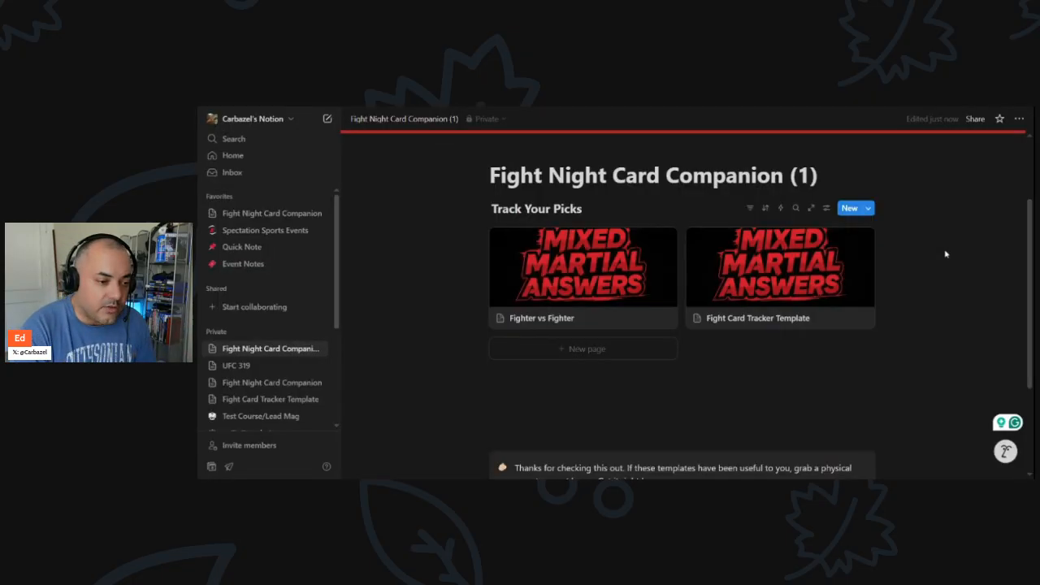